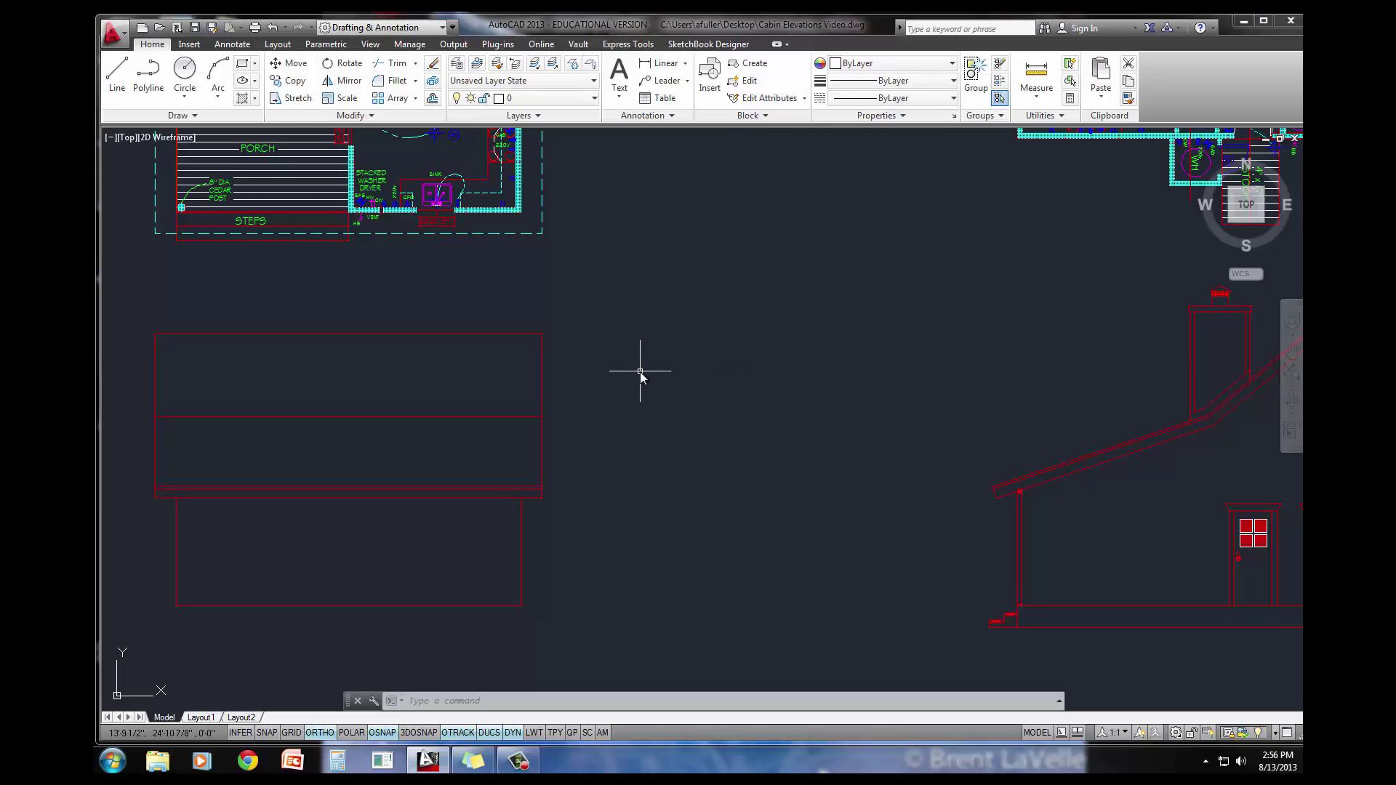
{"action": "mouse_move", "coordinate": [411, 378]}
{"action": "middle_mouse_down"}
{"action": "mouse_move", "coordinate": [427, 415]}
{"action": "mouse_move", "coordinate": [645, 565]}
{"action": "middle_mouse_up"}
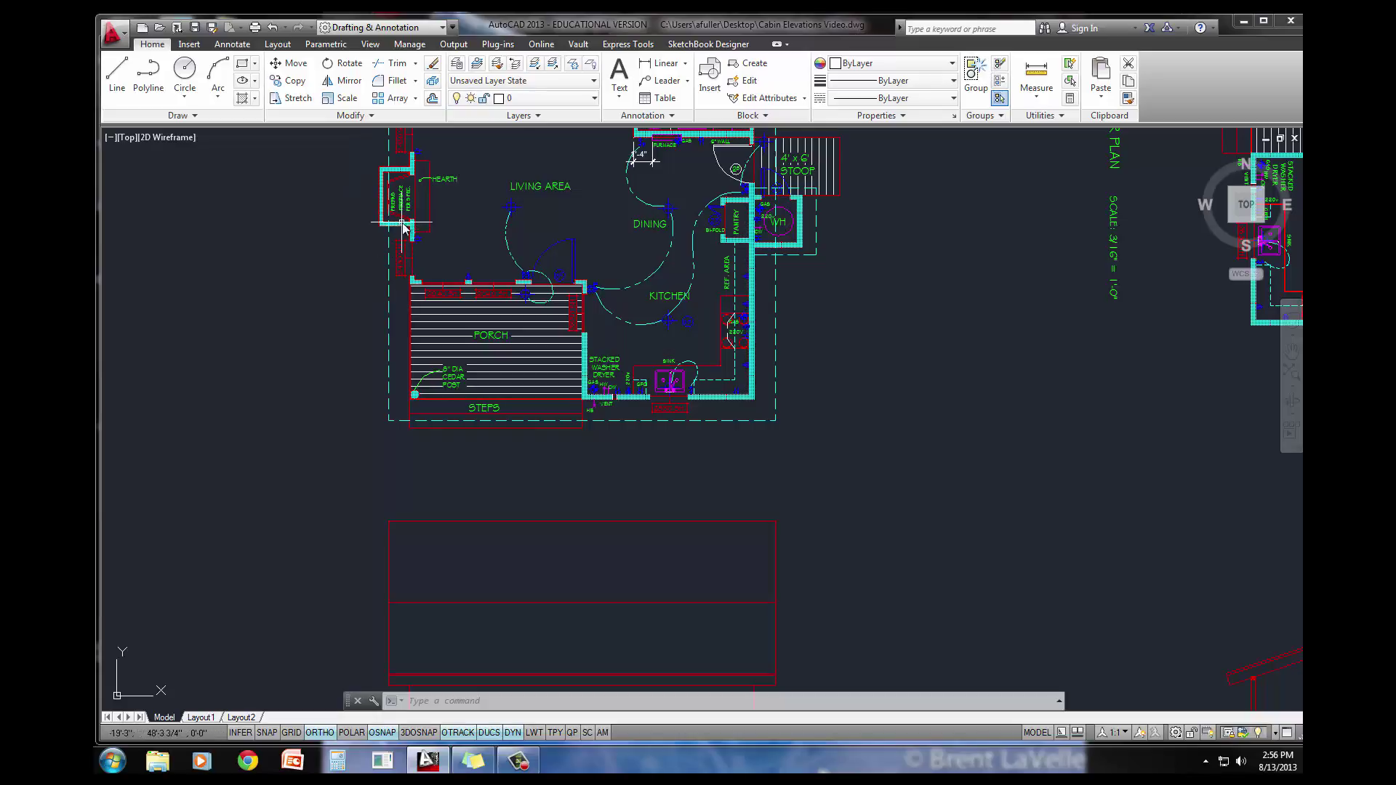
{"action": "left_click", "coordinate": [541, 104]}
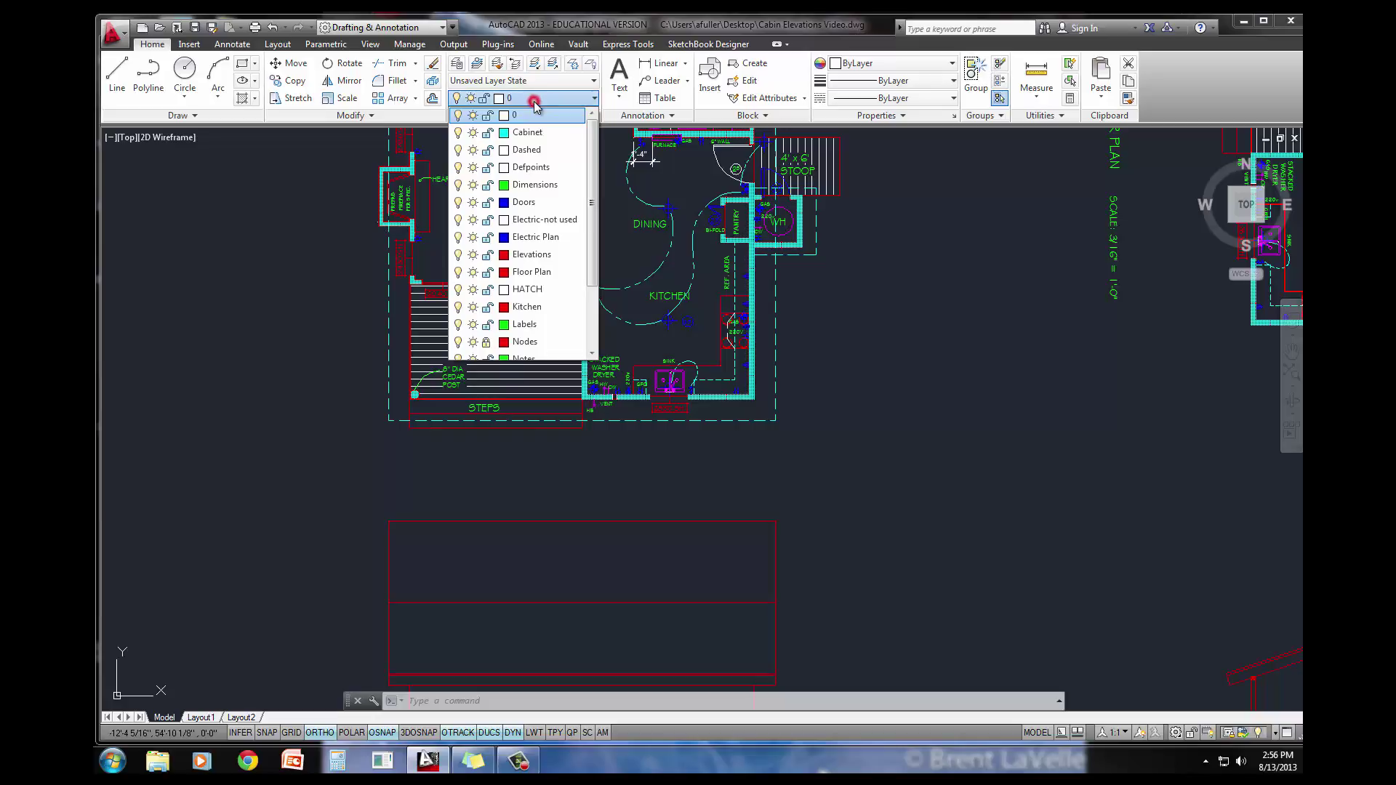
{"action": "left_click", "coordinate": [535, 102]}
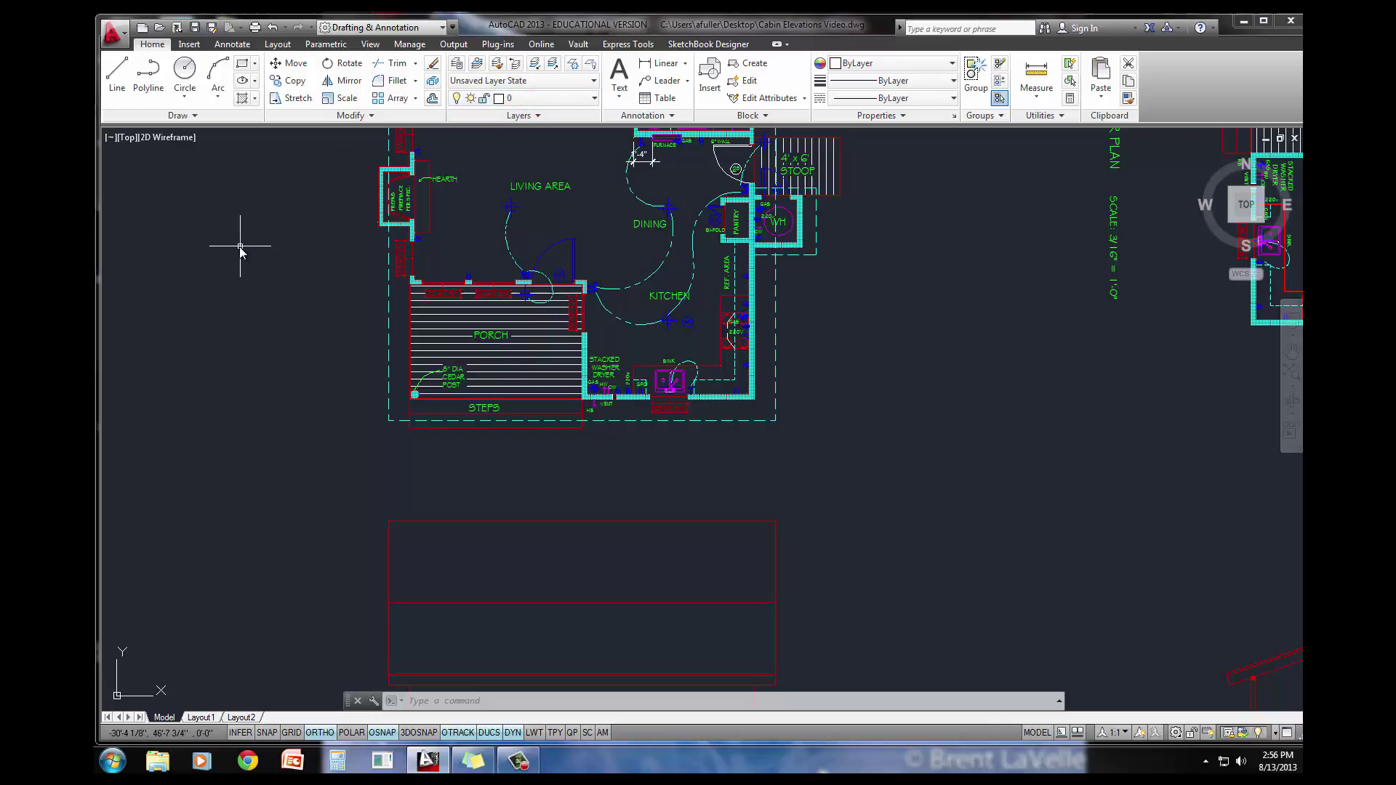
{"action": "middle_click_drag", "start_coordinate": [240, 240], "coordinate": [237, 232]}
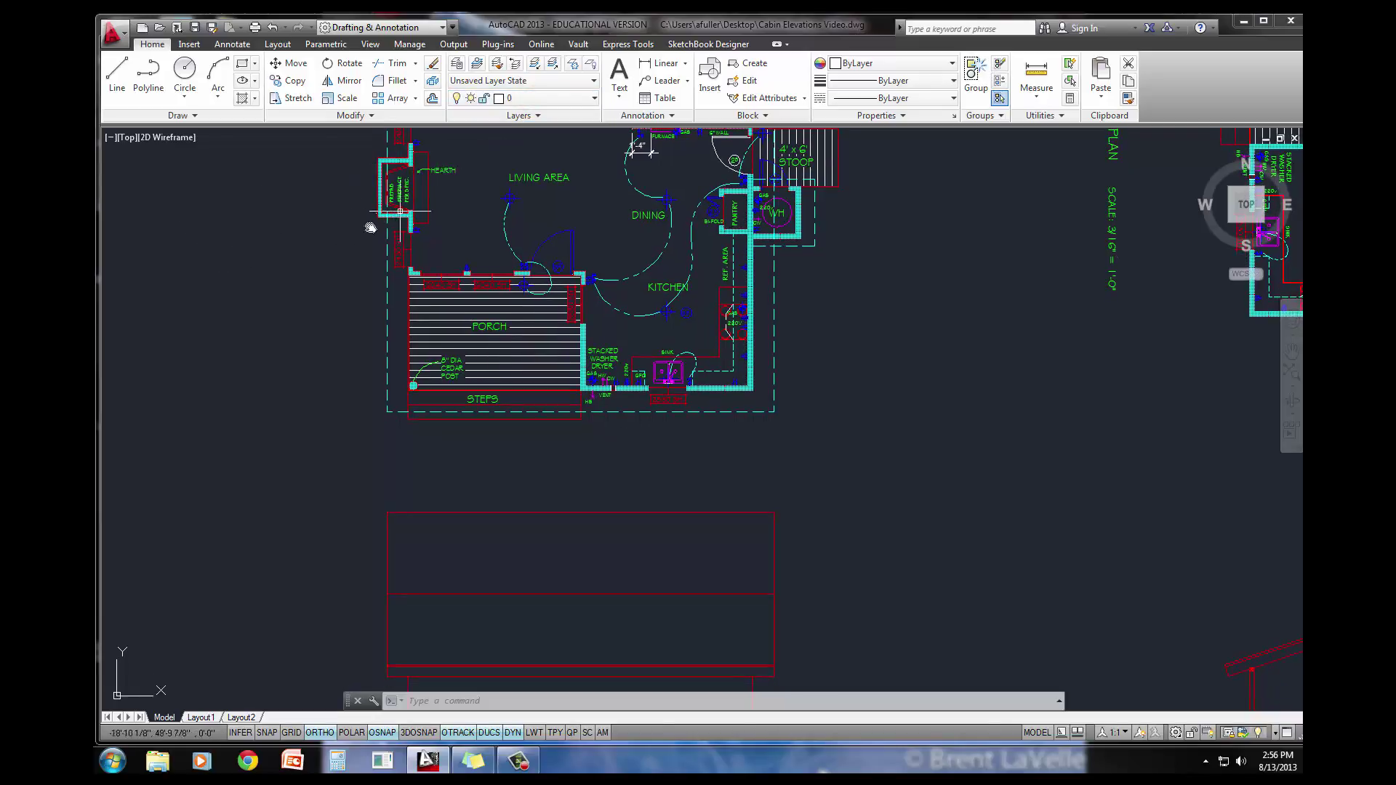
- Draw vertical construction lines through the fireplace bump-out's outer edge and the adjoining exterior wall face in the floor plan
{"action": "left_click", "coordinate": [195, 115]}
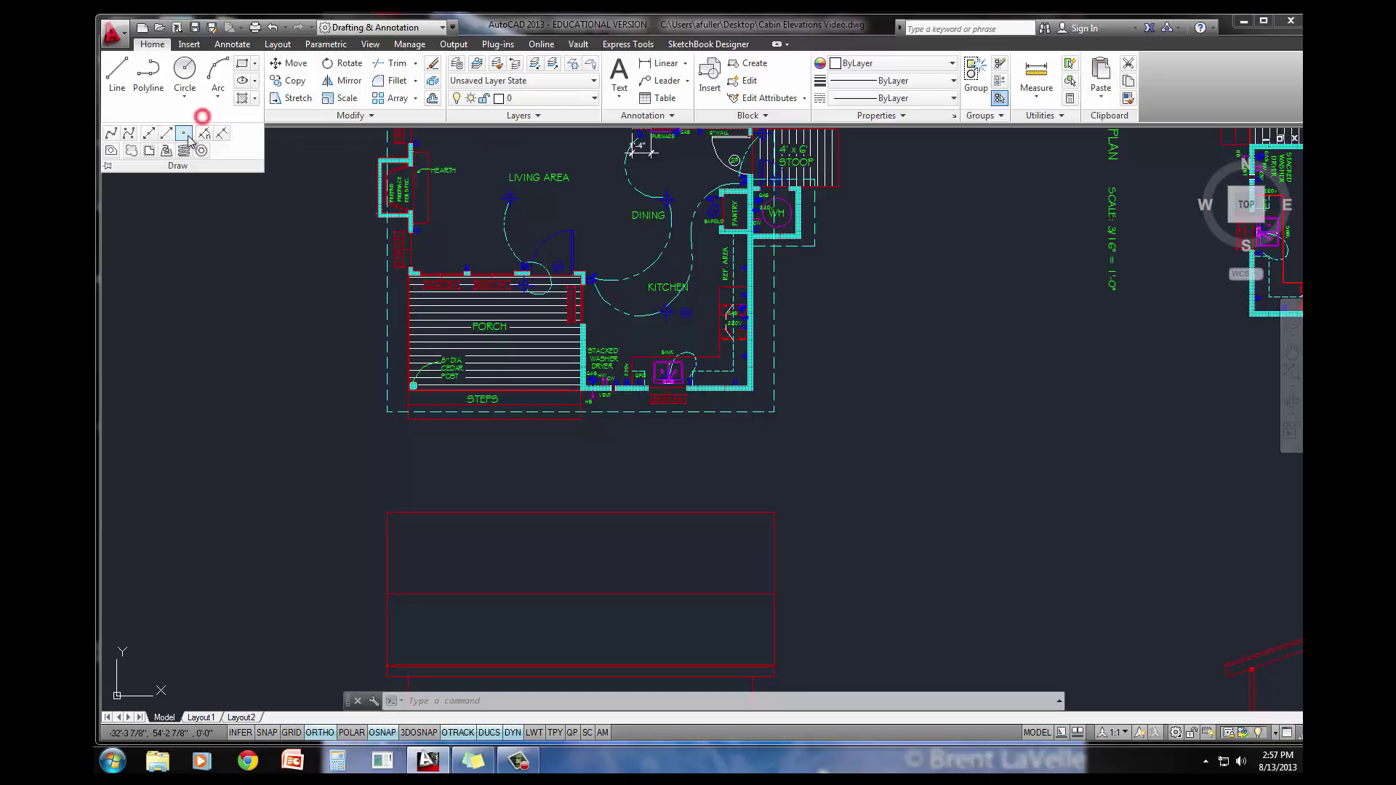
{"action": "left_click", "coordinate": [149, 133]}
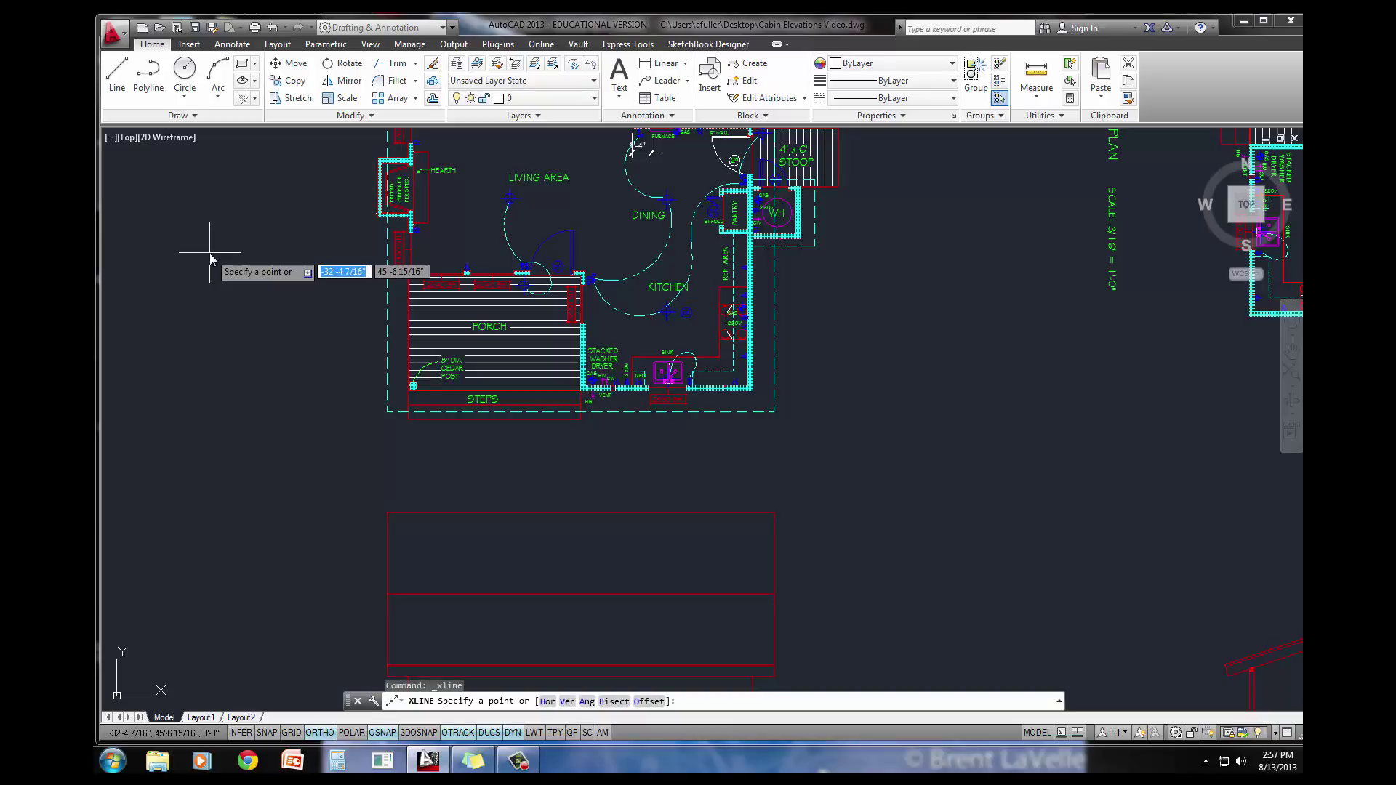
{"action": "type", "text": "v"}
{"action": "key", "text": "Return"}
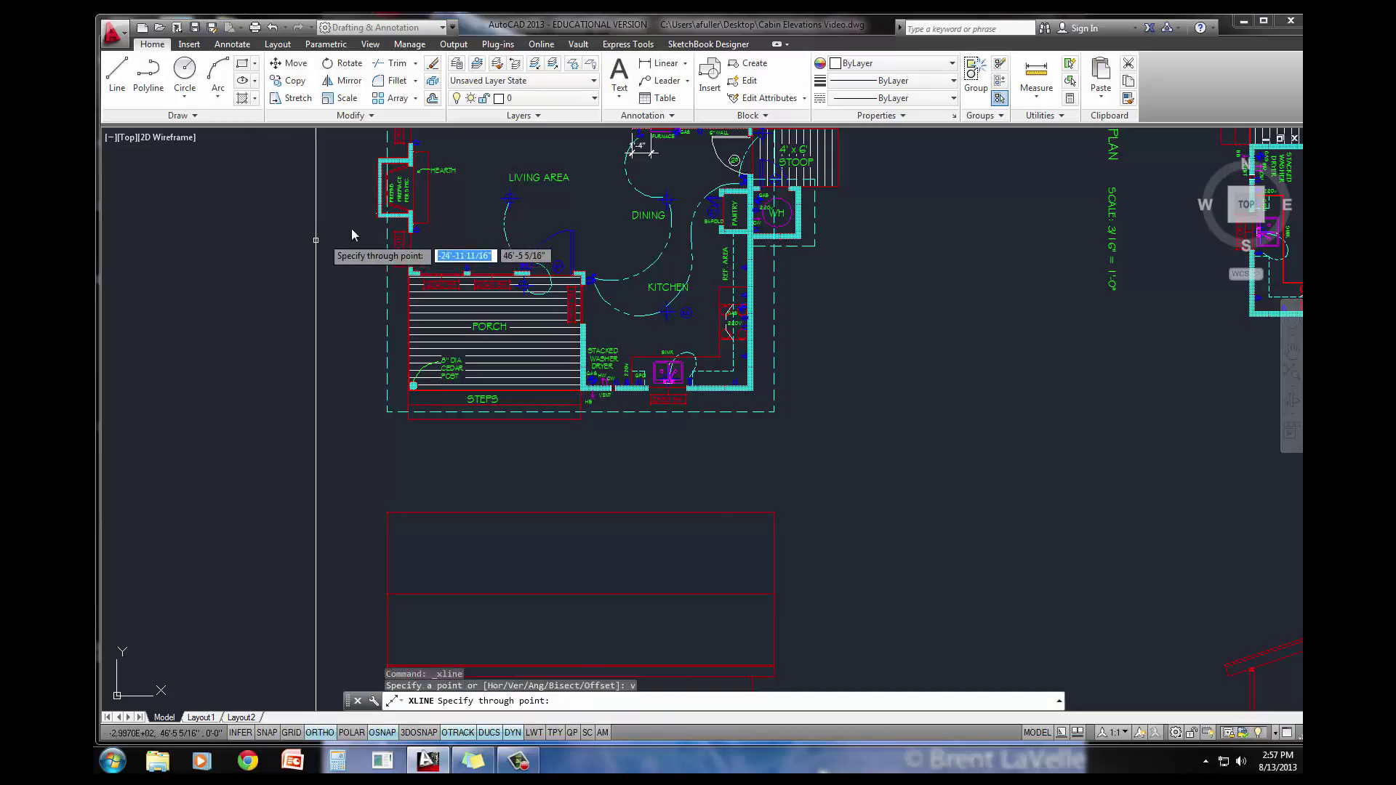
{"action": "scroll", "coordinate": [352, 229], "scroll_direction": "up", "scroll_amount": 4}
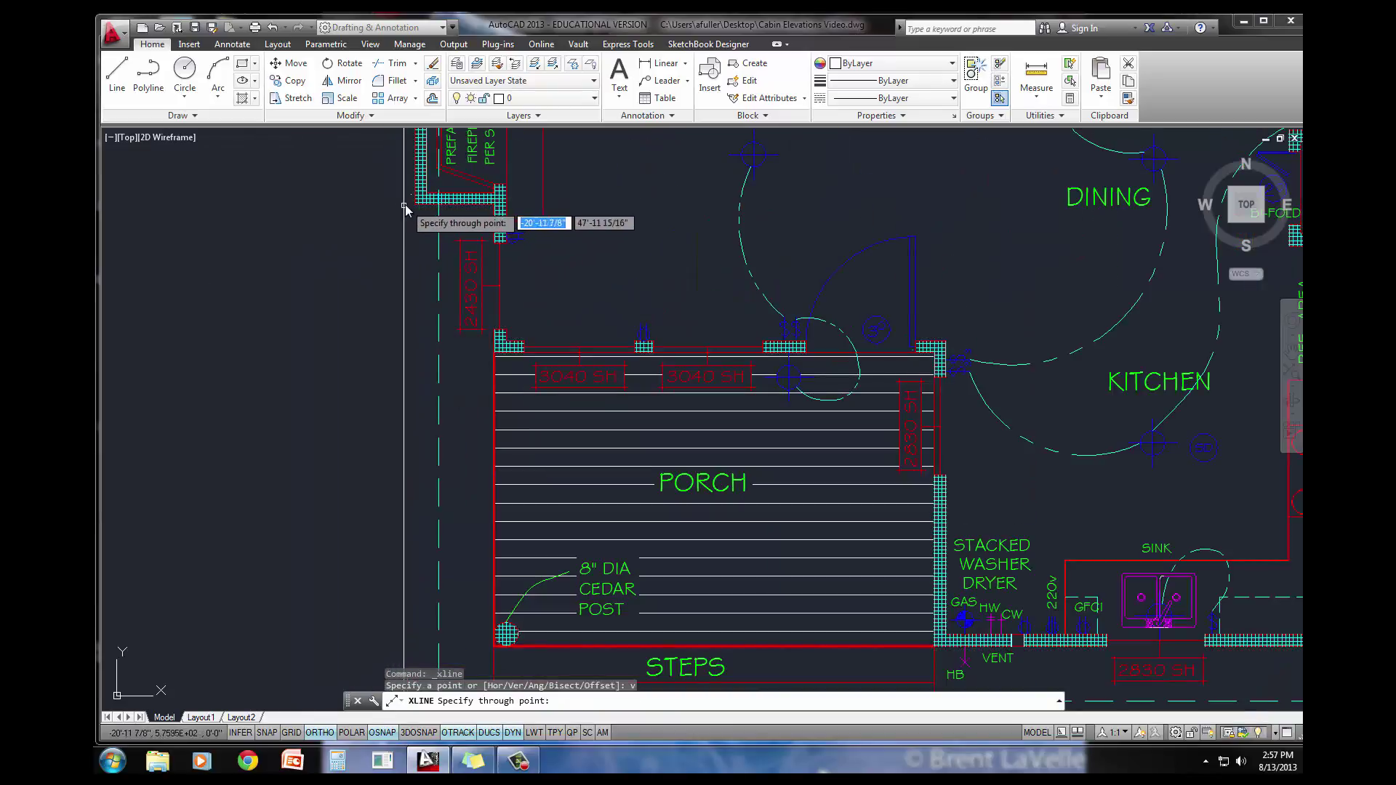
{"action": "scroll", "coordinate": [494, 212], "scroll_direction": "up", "scroll_amount": 2}
{"action": "left_click", "coordinate": [499, 212]}
{"action": "key", "text": "Return"}
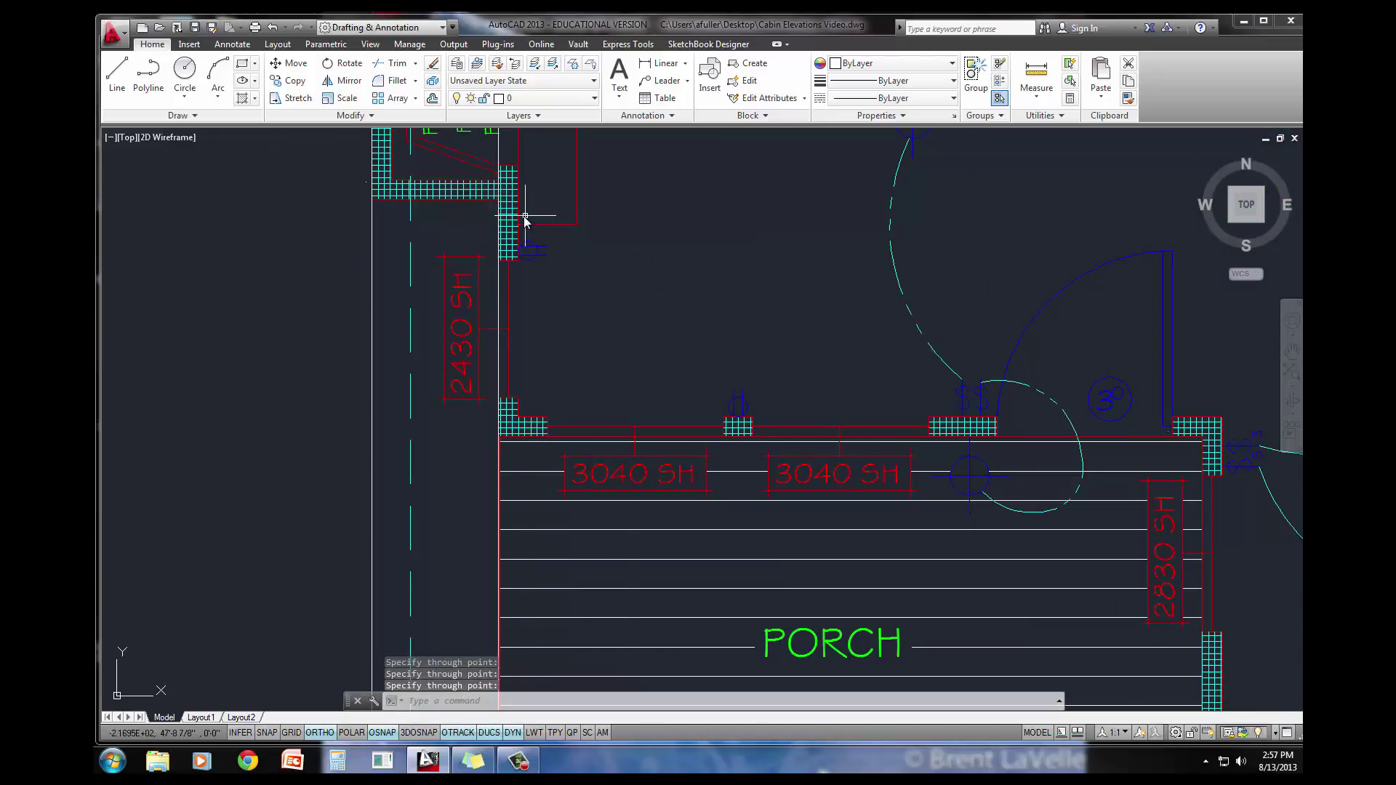
- Draw horizontal construction lines through the top and bottom edges of the chimney cap in the finished side elevation
{"action": "scroll", "coordinate": [502, 239], "scroll_direction": "down", "scroll_amount": 8}
{"action": "middle_click_drag", "start_coordinate": [489, 299], "coordinate": [440, 224]}
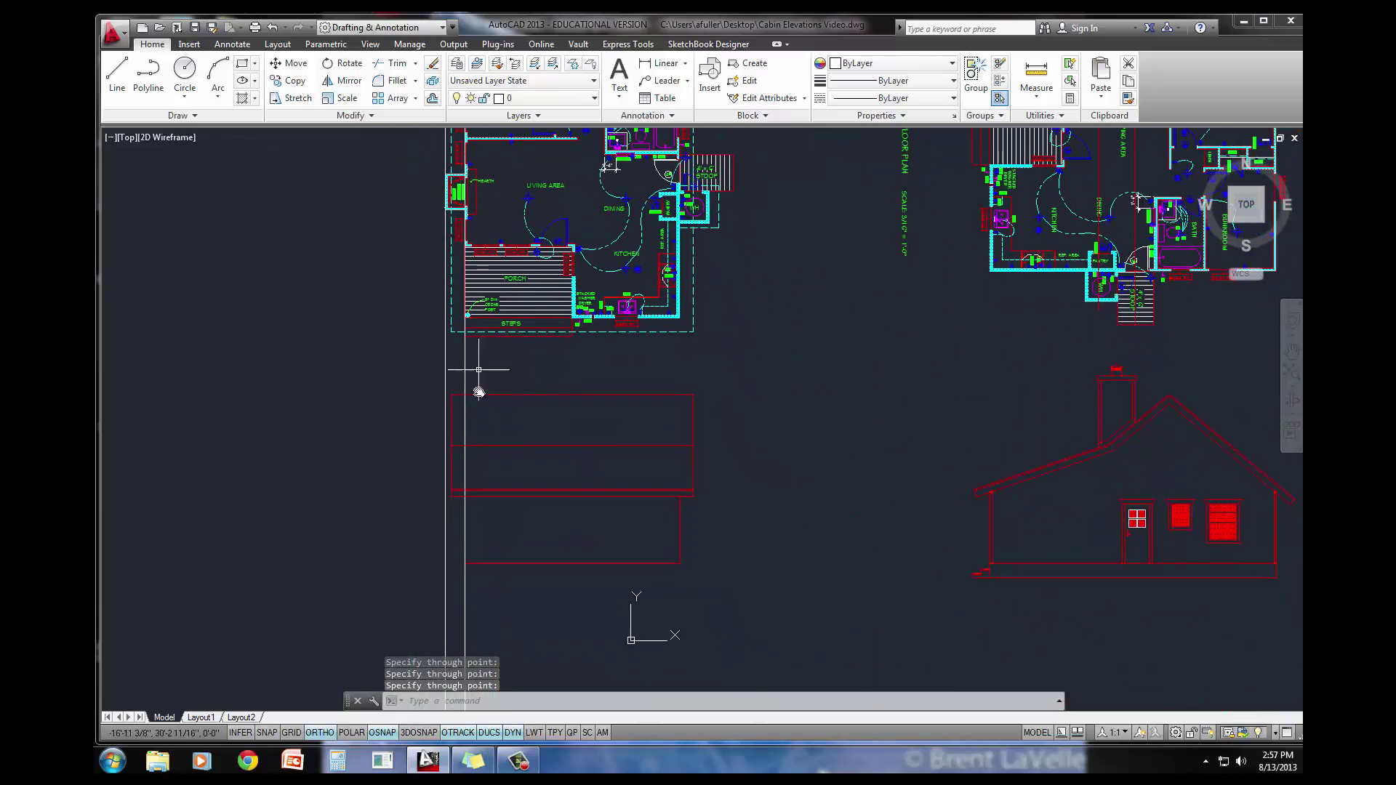
{"action": "middle_click_drag", "start_coordinate": [864, 436], "coordinate": [850, 434]}
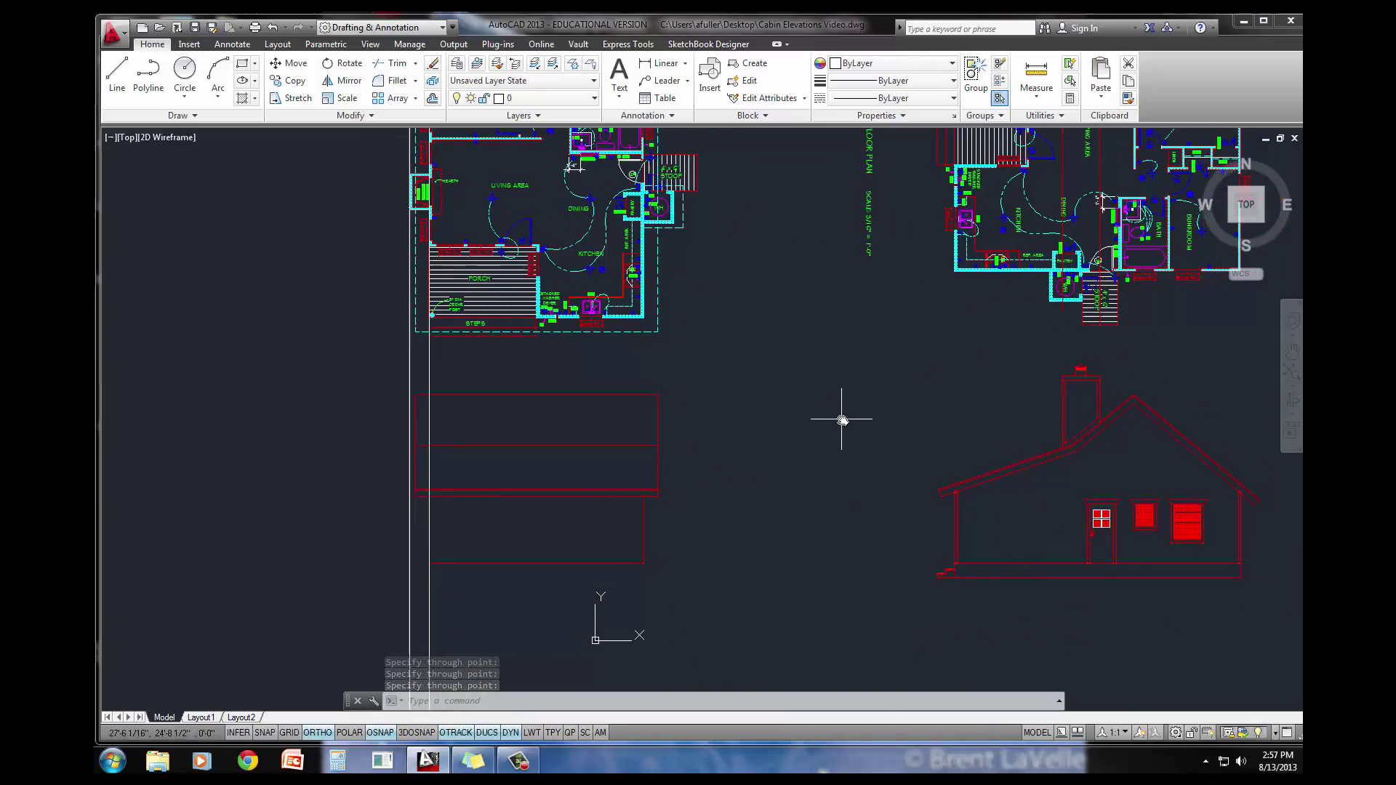
{"action": "left_click", "coordinate": [191, 116]}
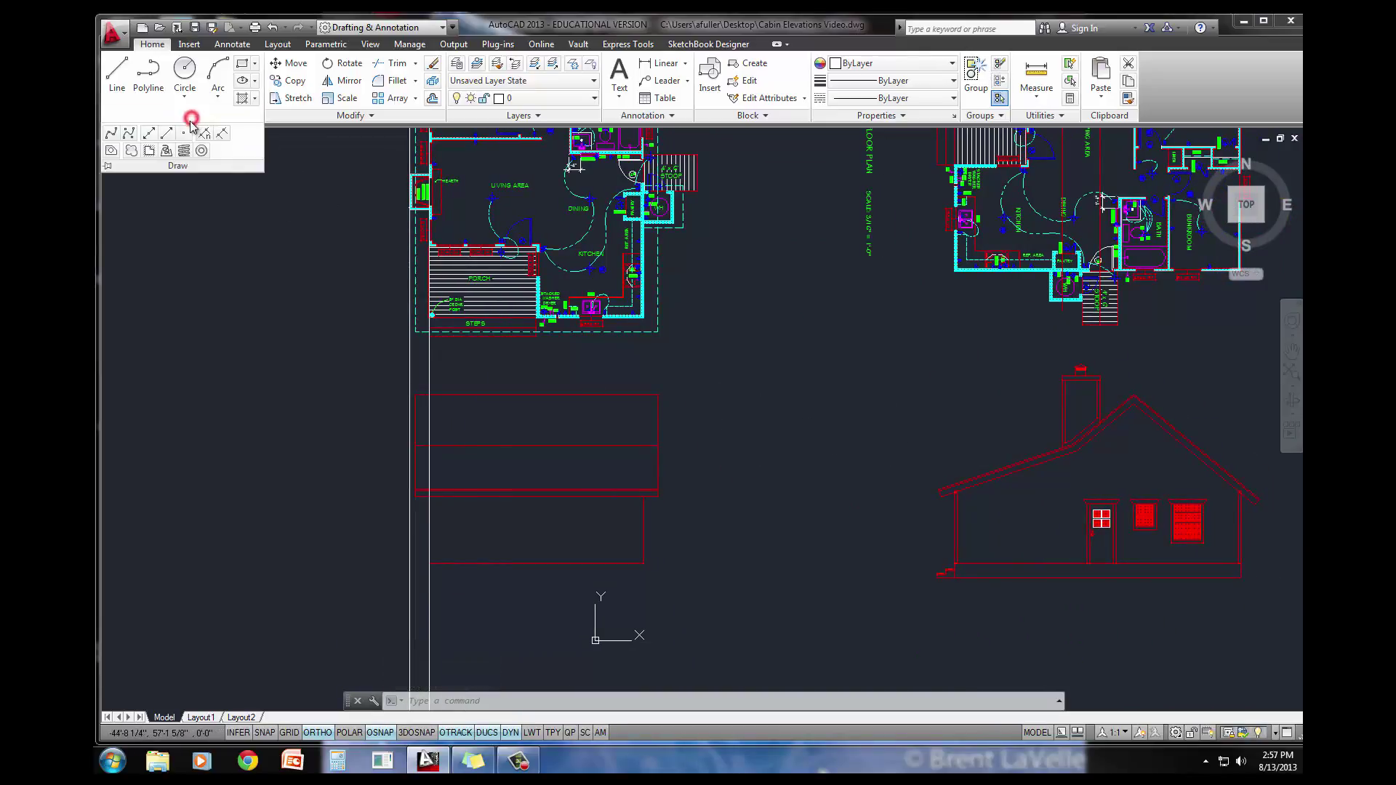
{"action": "left_click", "coordinate": [147, 133]}
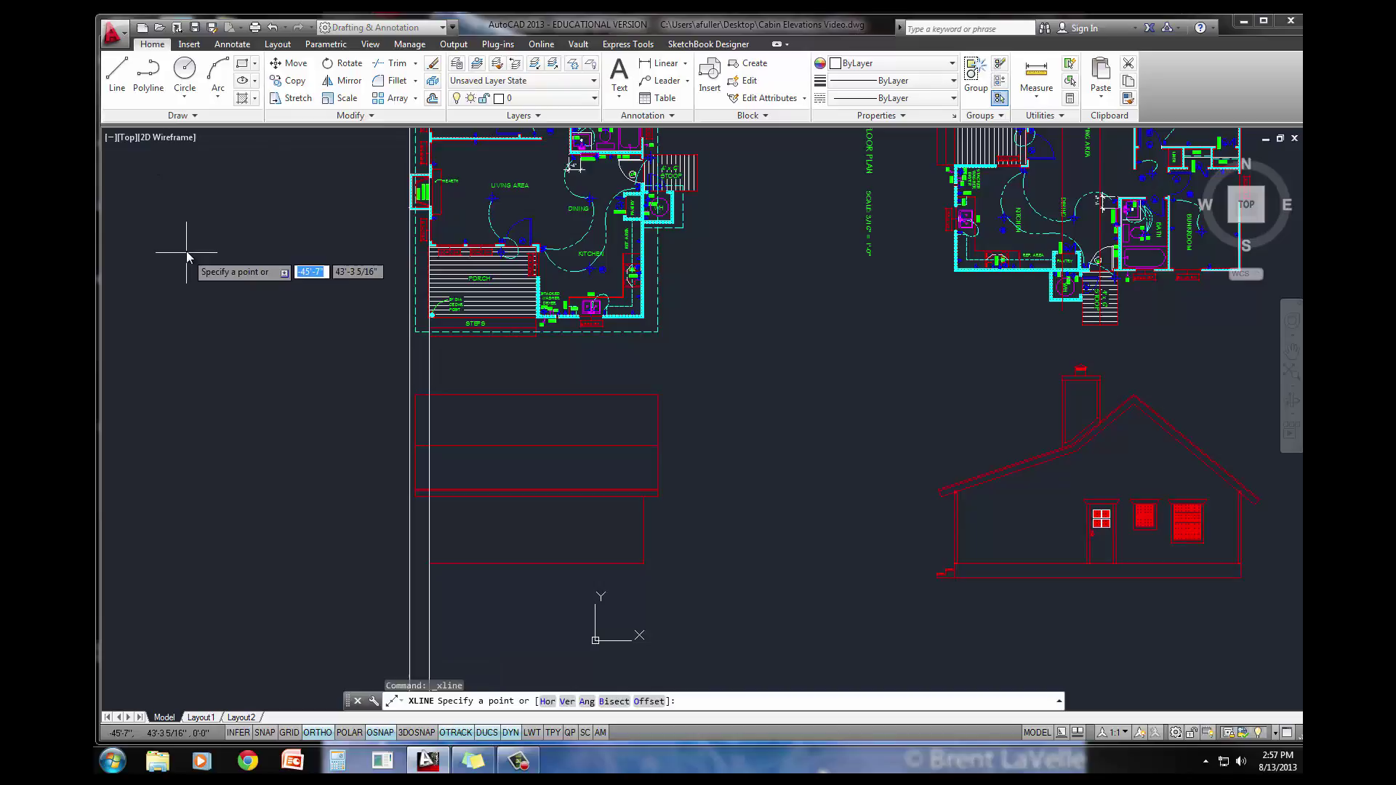
{"action": "type", "text": "h"}
{"action": "key", "text": "Return"}
{"action": "scroll", "coordinate": [1062, 393], "scroll_direction": "up", "scroll_amount": 5}
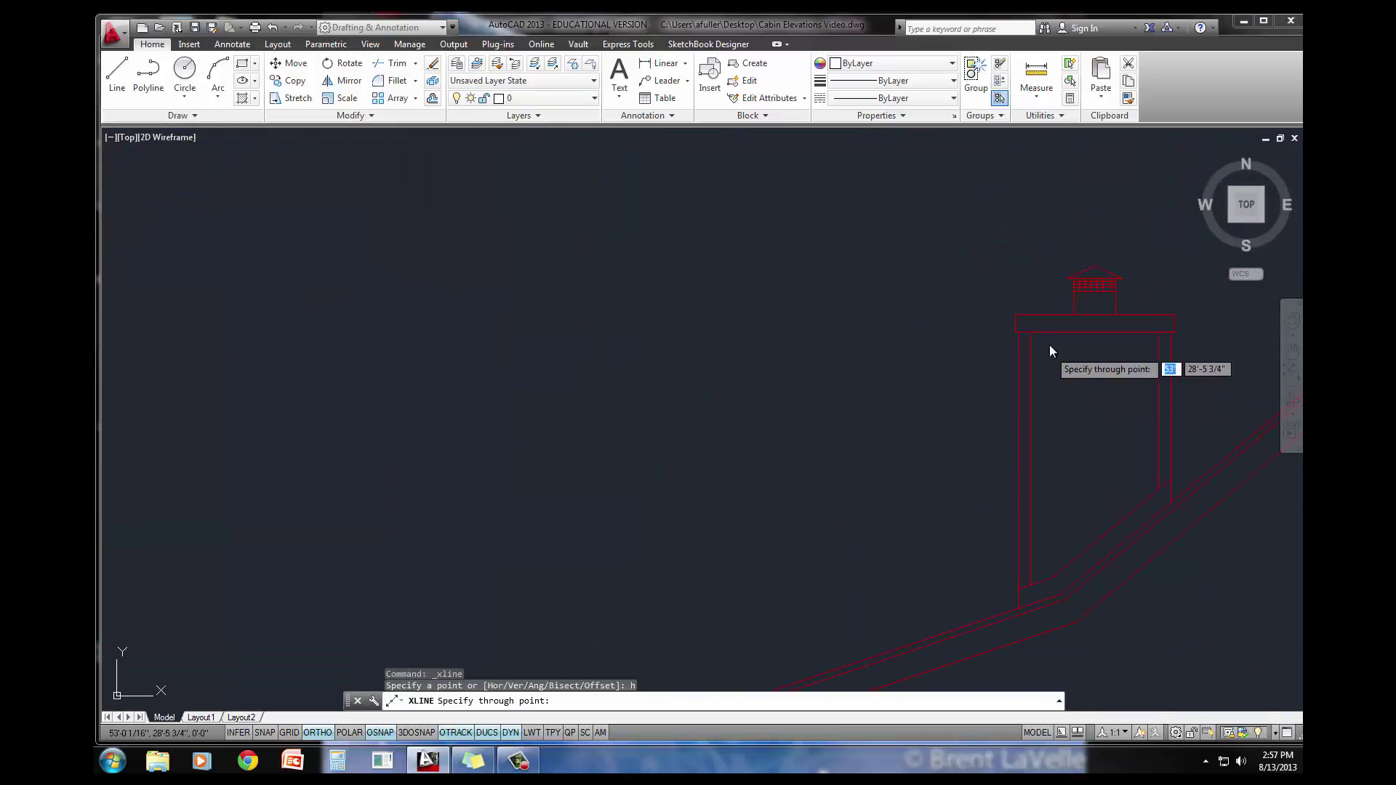
{"action": "left_click", "coordinate": [1016, 314]}
{"action": "left_click", "coordinate": [1012, 329]}
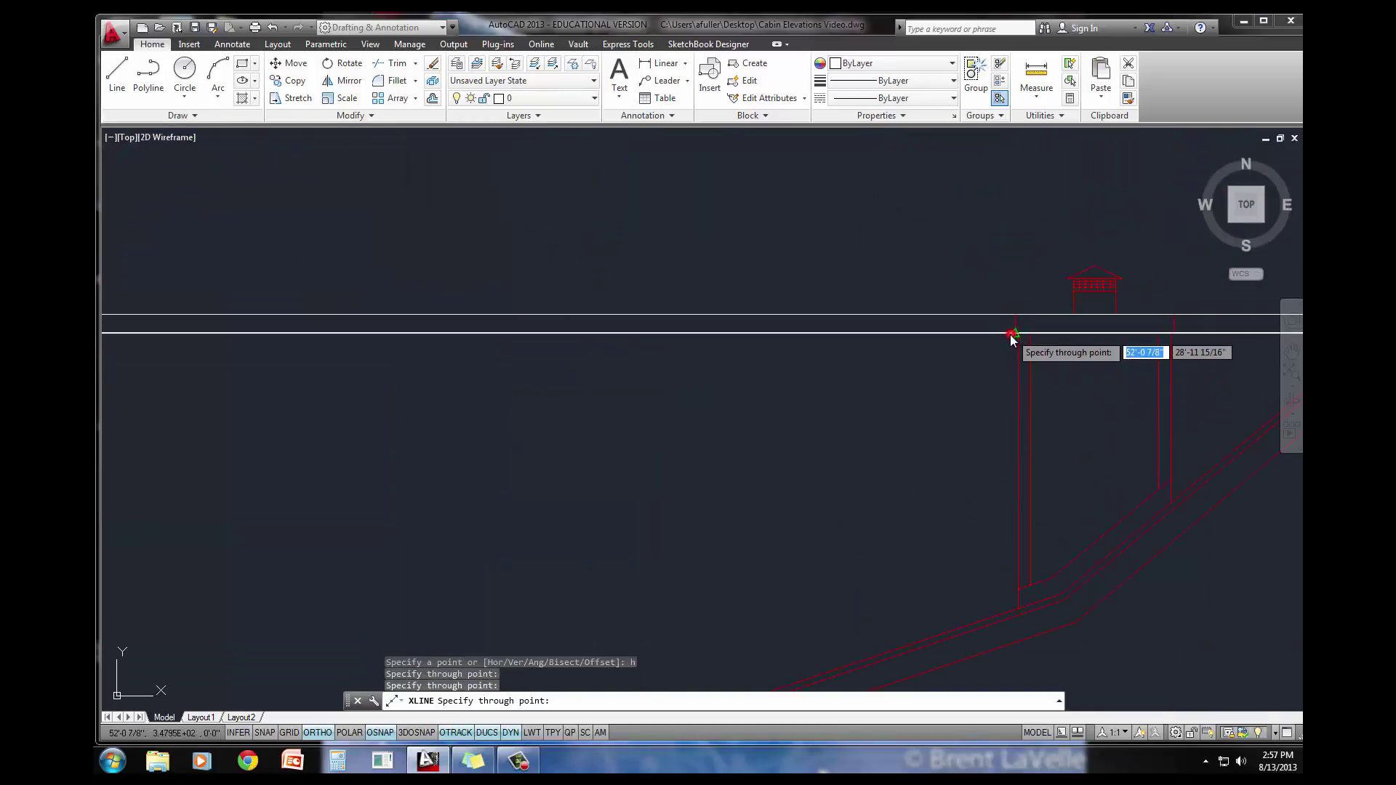
- Add horizontal construction lines through the chimney's lower roof intersection and through the flashing corner just above it
{"action": "scroll", "coordinate": [967, 342], "scroll_direction": "down", "scroll_amount": 2}
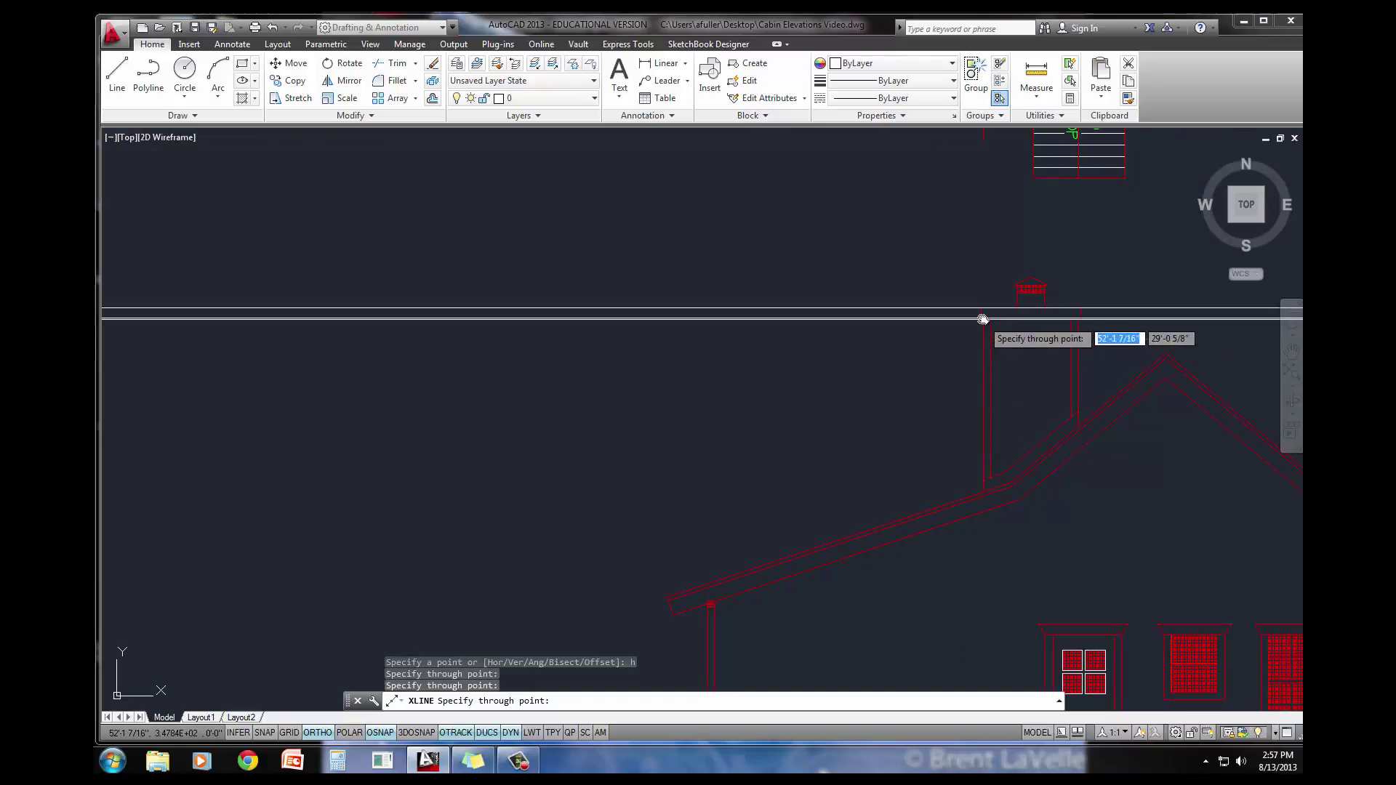
{"action": "scroll", "coordinate": [968, 487], "scroll_direction": "up", "scroll_amount": 3}
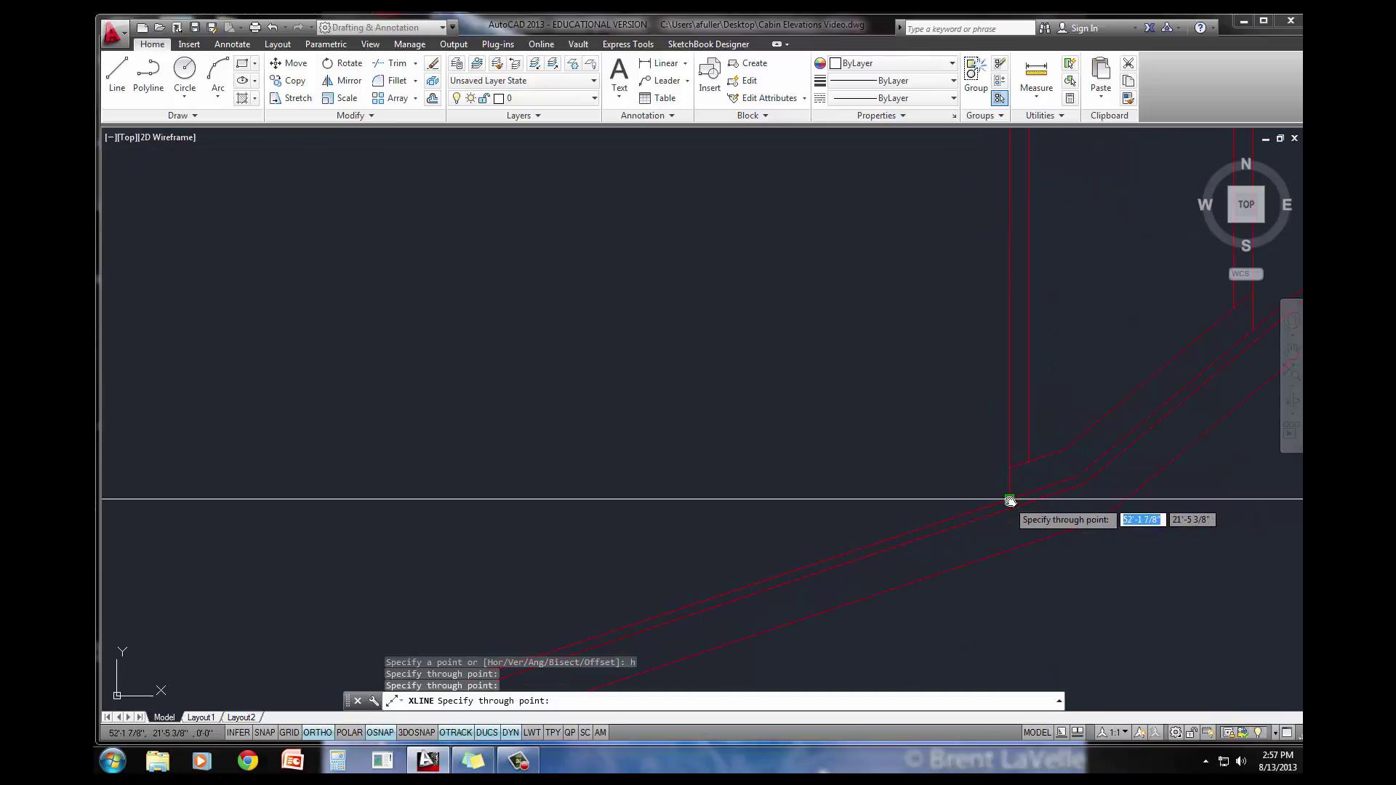
{"action": "left_click", "coordinate": [1010, 499]}
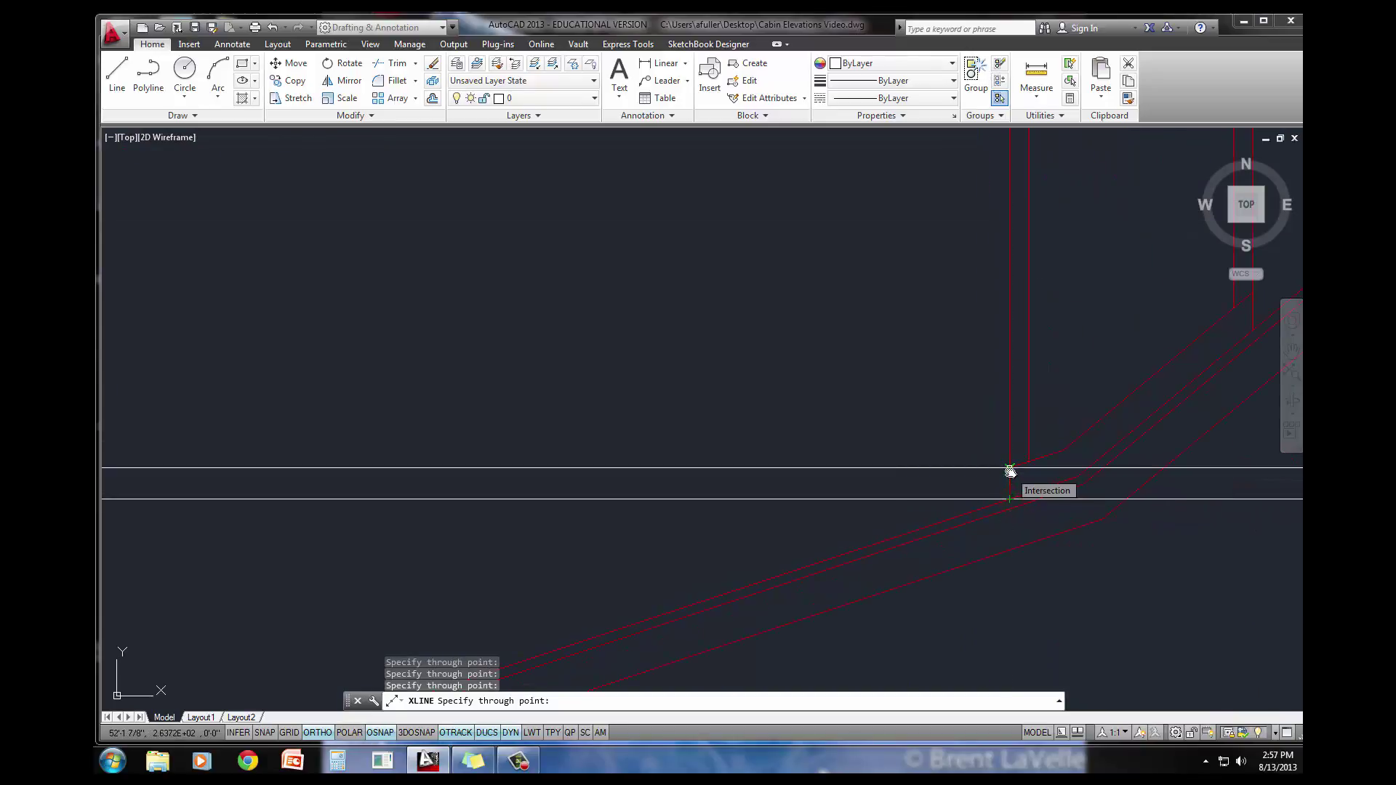
{"action": "left_click", "coordinate": [1010, 469]}
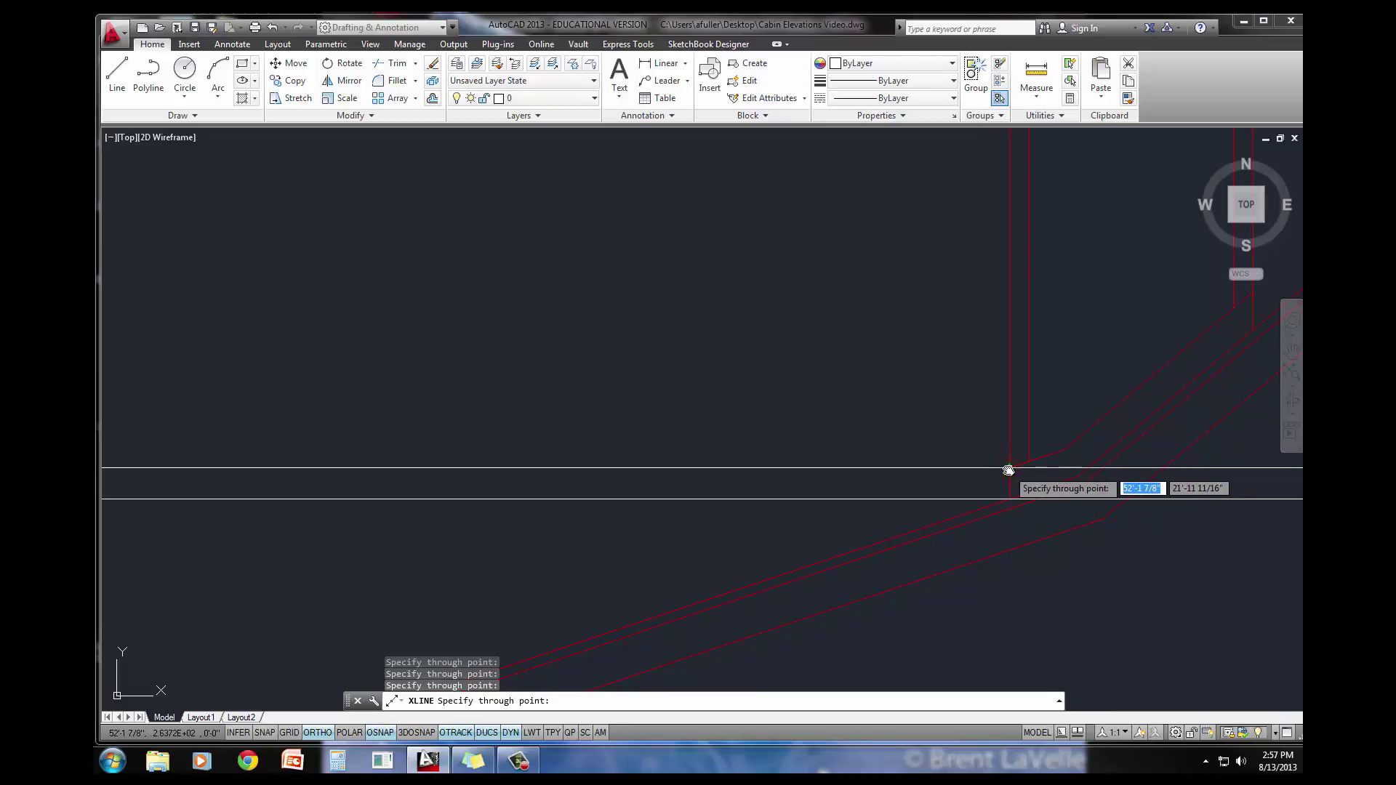
{"action": "key", "text": "Return"}
- Make Elevations the current layer and draw the chimney cap rectangle between the upper construction line intersections above the roof
{"action": "scroll", "coordinate": [689, 425], "scroll_direction": "down", "scroll_amount": 5}
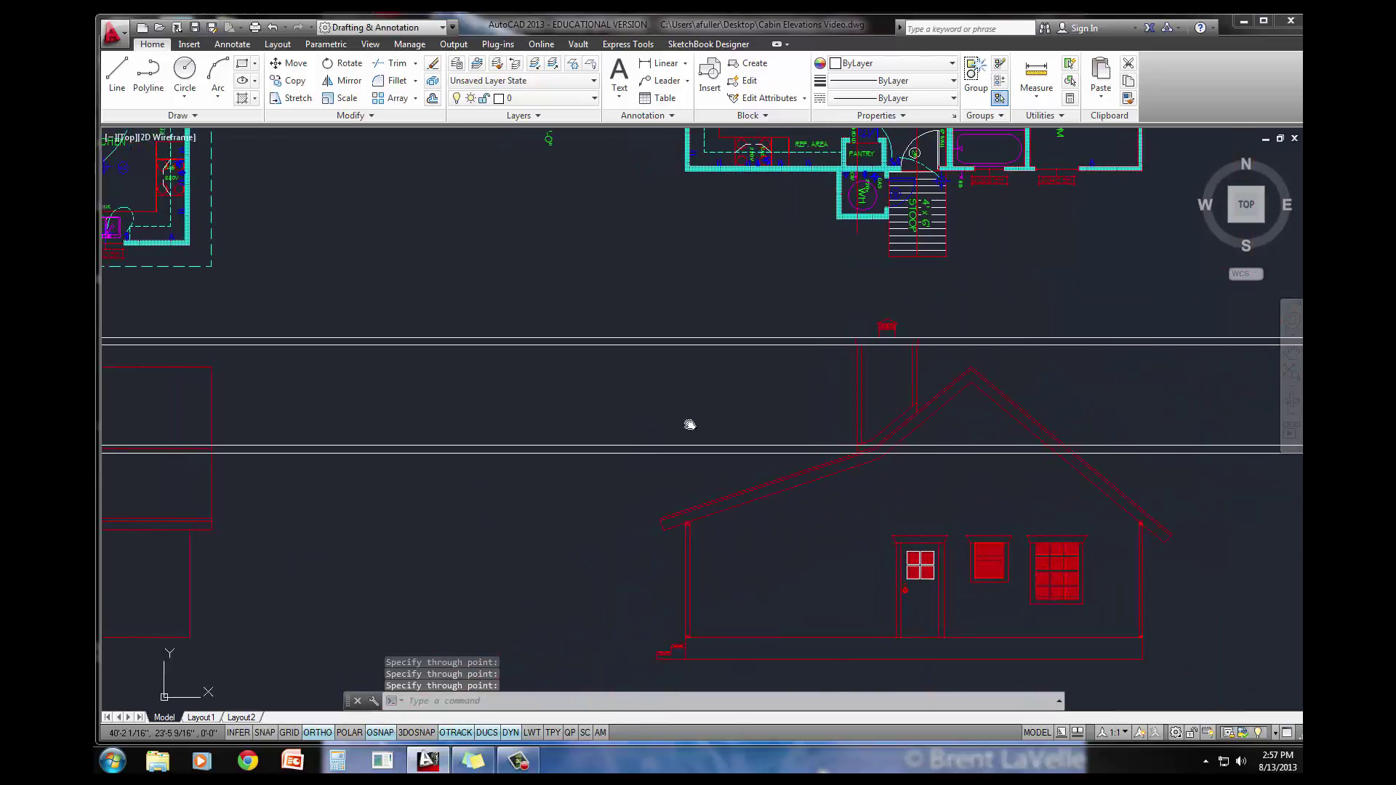
{"action": "middle_click_drag", "start_coordinate": [689, 425], "coordinate": [945, 430]}
{"action": "middle_click_drag", "start_coordinate": [614, 437], "coordinate": [885, 458]}
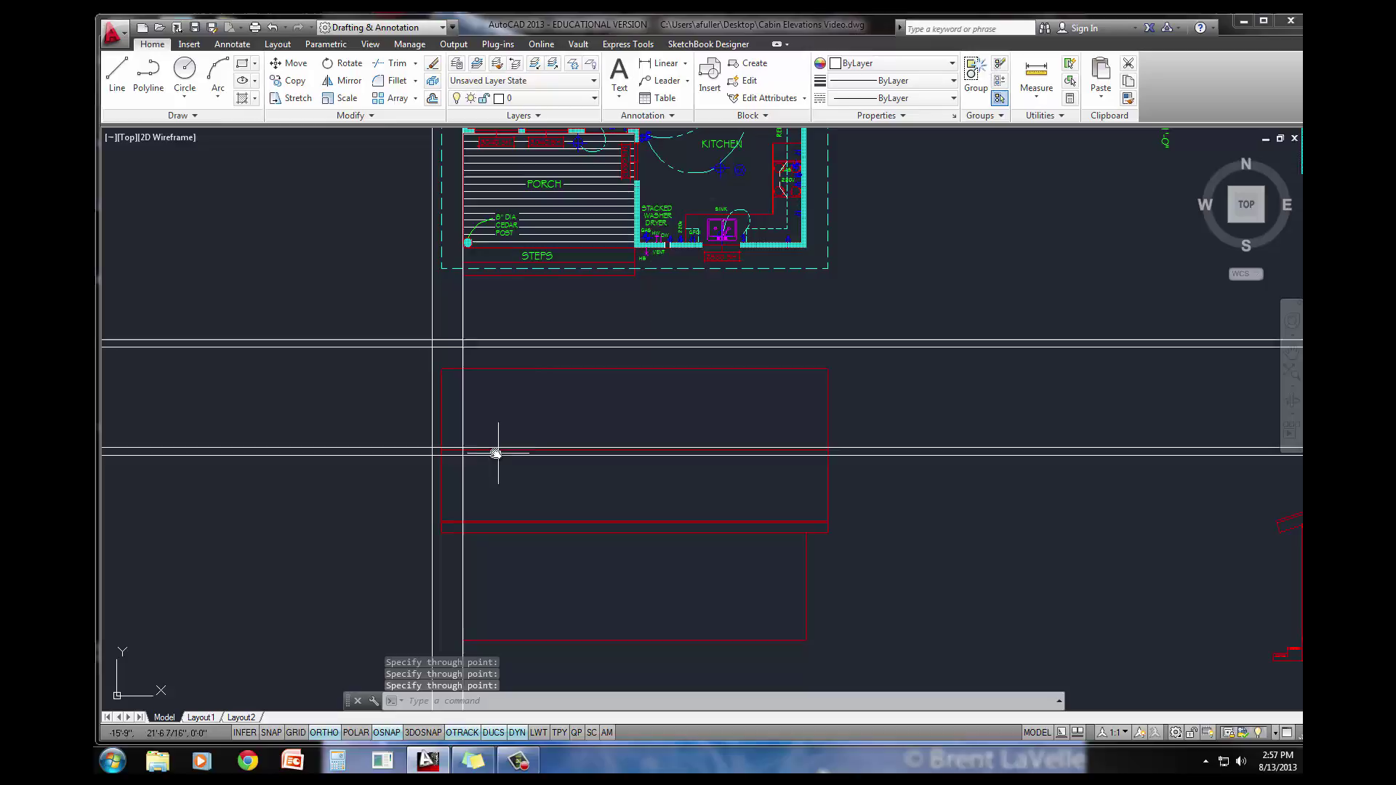
{"action": "middle_click_drag", "start_coordinate": [496, 454], "coordinate": [471, 449]}
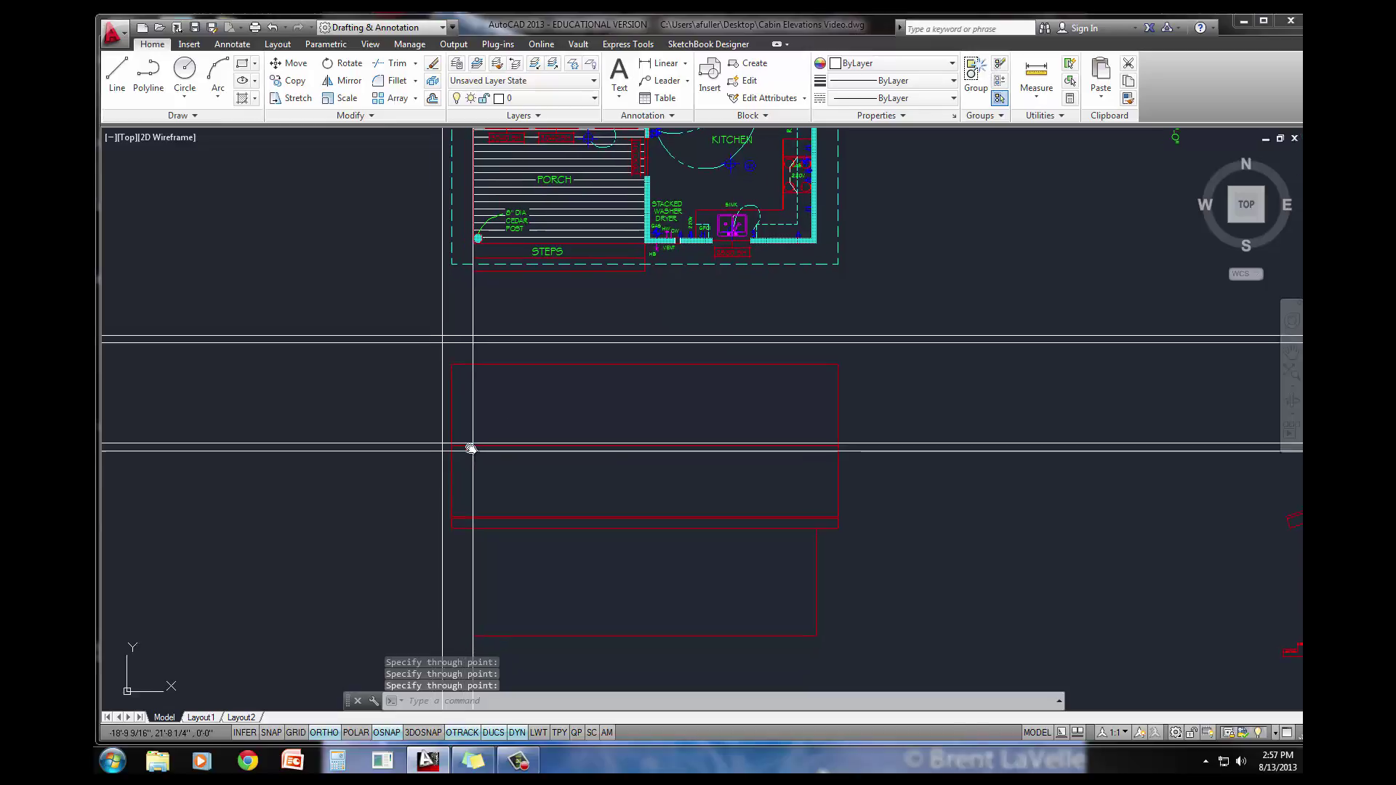
{"action": "left_click", "coordinate": [560, 101]}
{"action": "left_click", "coordinate": [516, 258]}
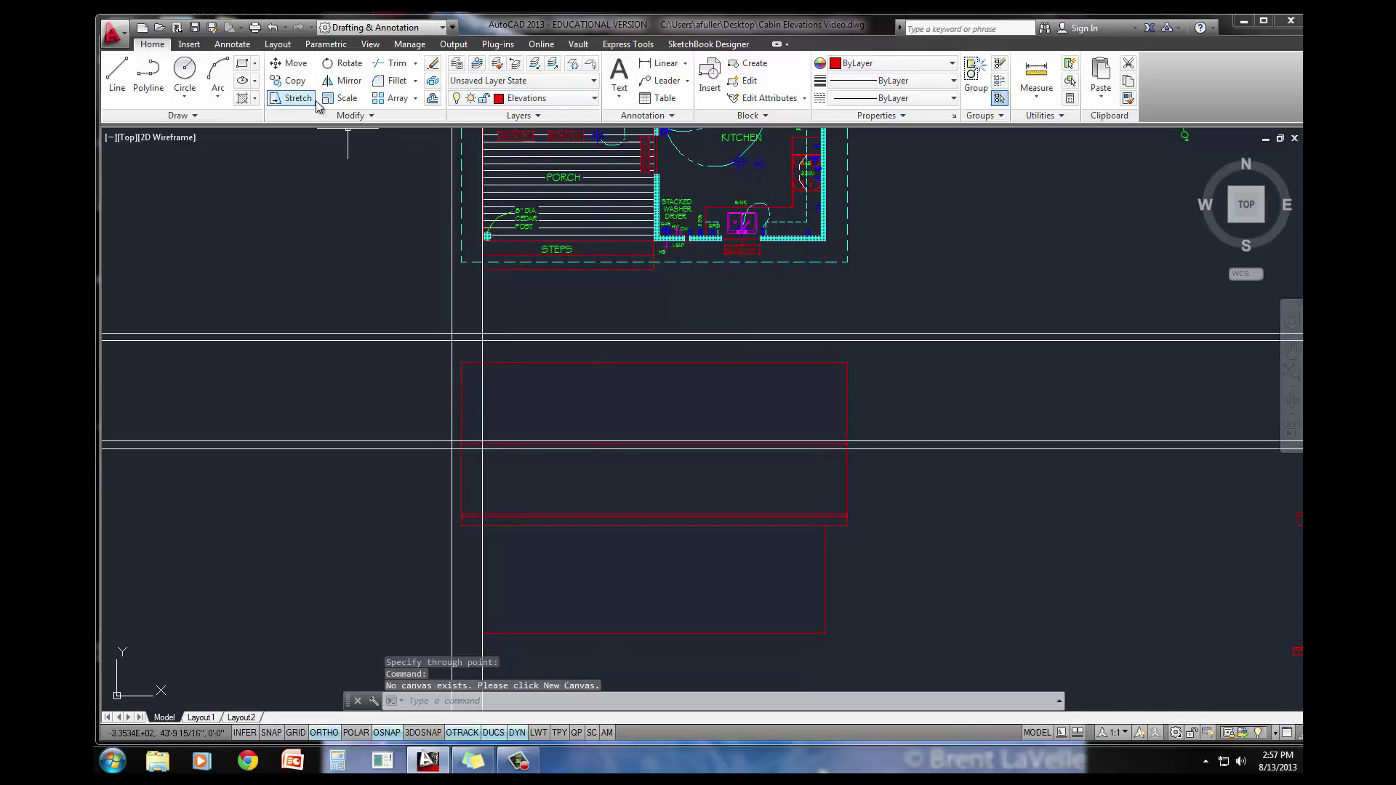
{"action": "left_click", "coordinate": [242, 67]}
{"action": "scroll", "coordinate": [473, 342], "scroll_direction": "up", "scroll_amount": 4}
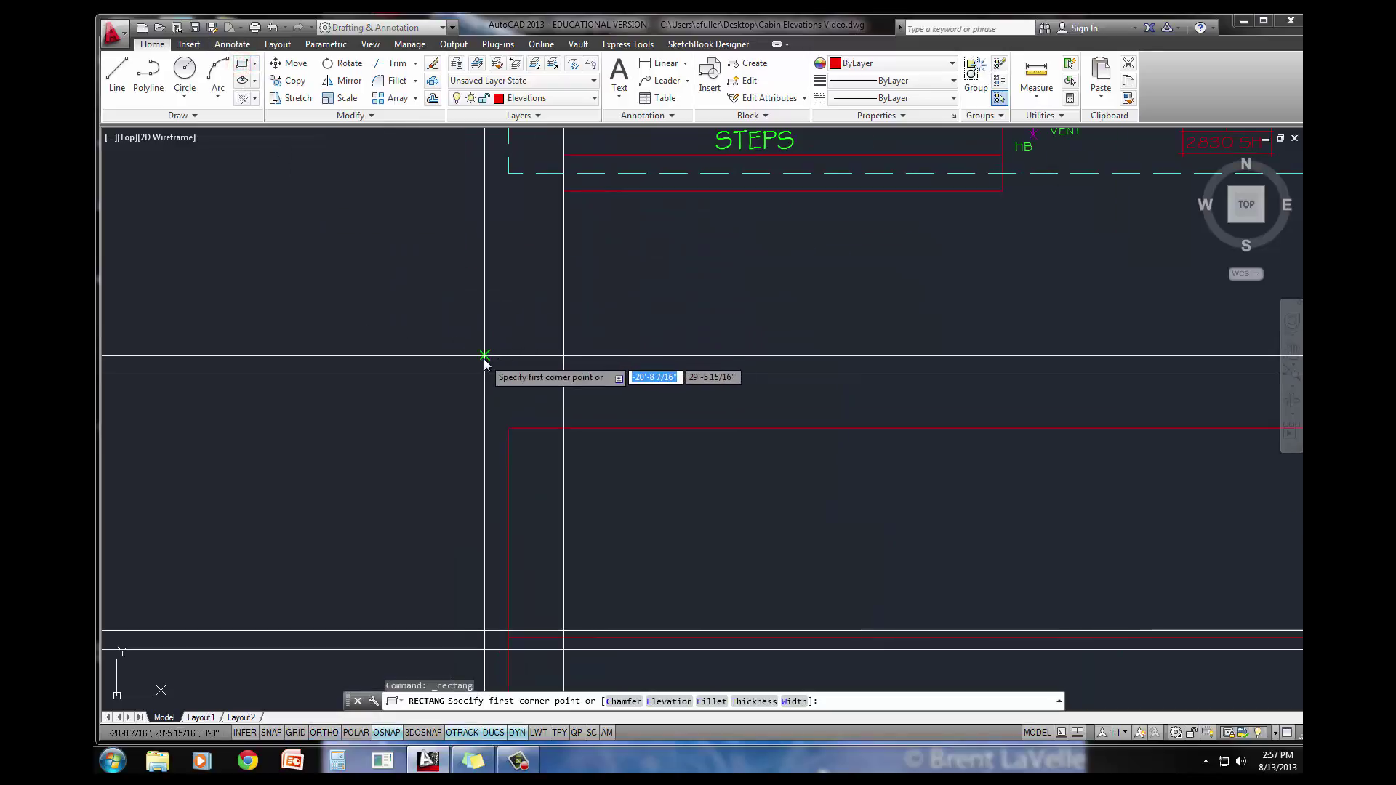
{"action": "left_click", "coordinate": [484, 356]}
{"action": "left_click", "coordinate": [563, 374]}
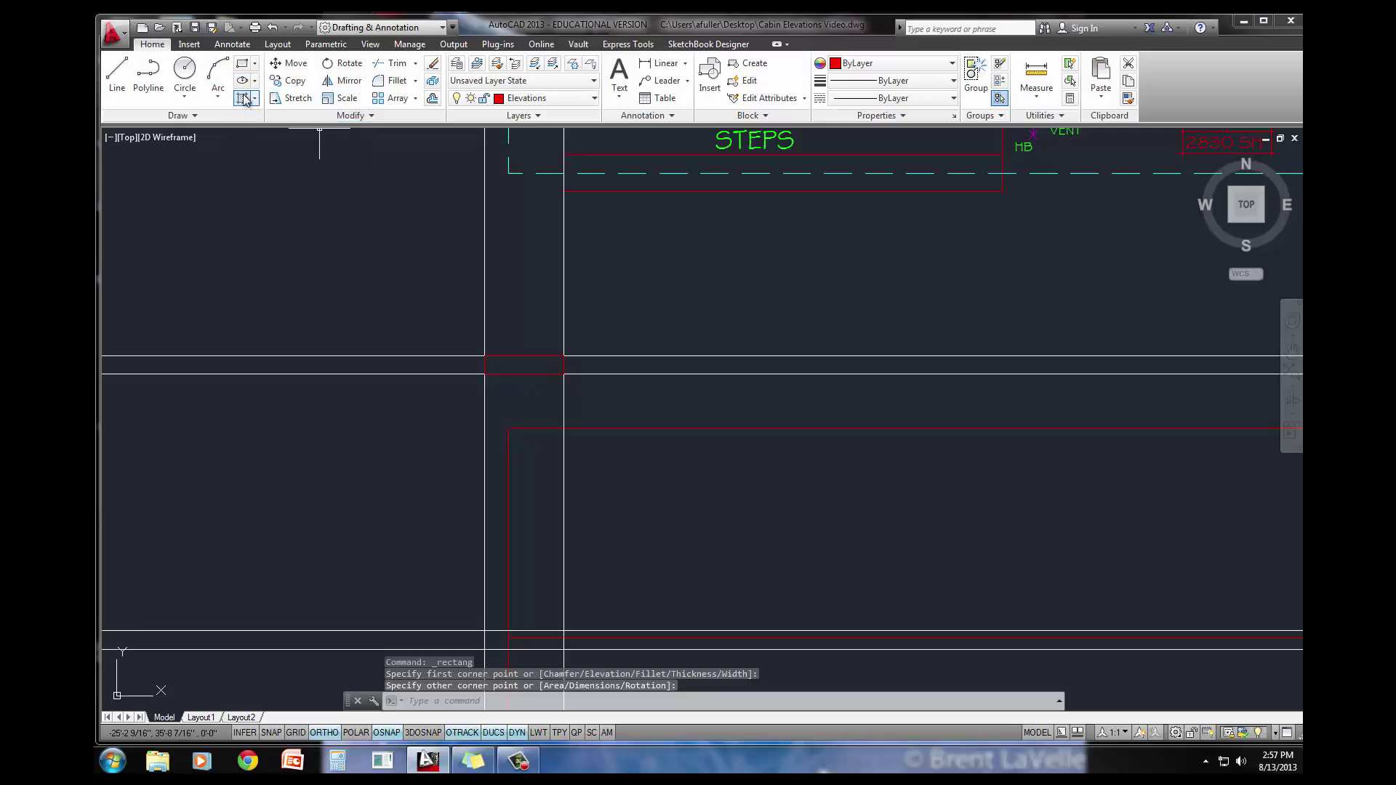
- Draw the chimney's outer edge from the cap's lower-left corner down to base level, then across to the wall's bottom corner
{"action": "left_click", "coordinate": [117, 73]}
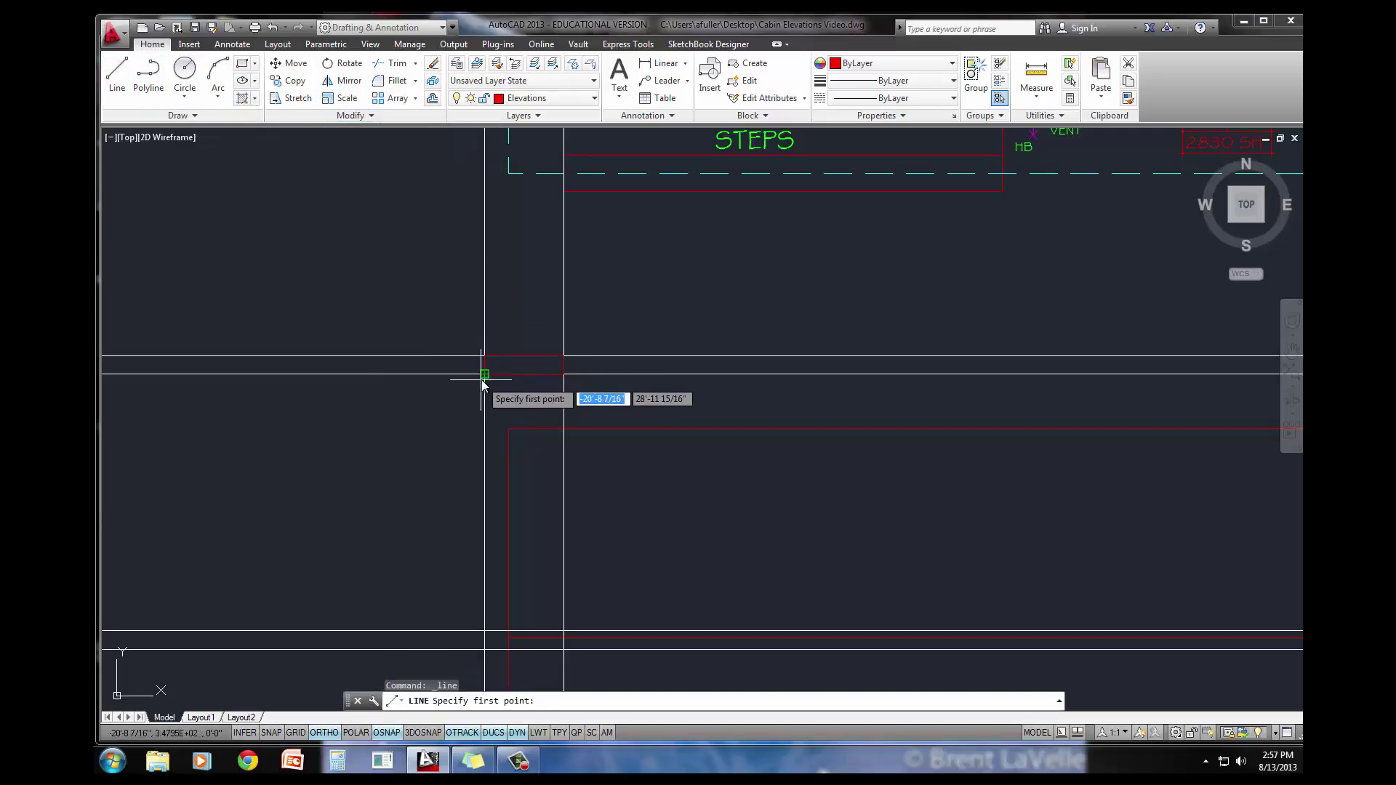
{"action": "left_click", "coordinate": [483, 375]}
{"action": "middle_click_drag", "start_coordinate": [469, 400], "coordinate": [484, 219]}
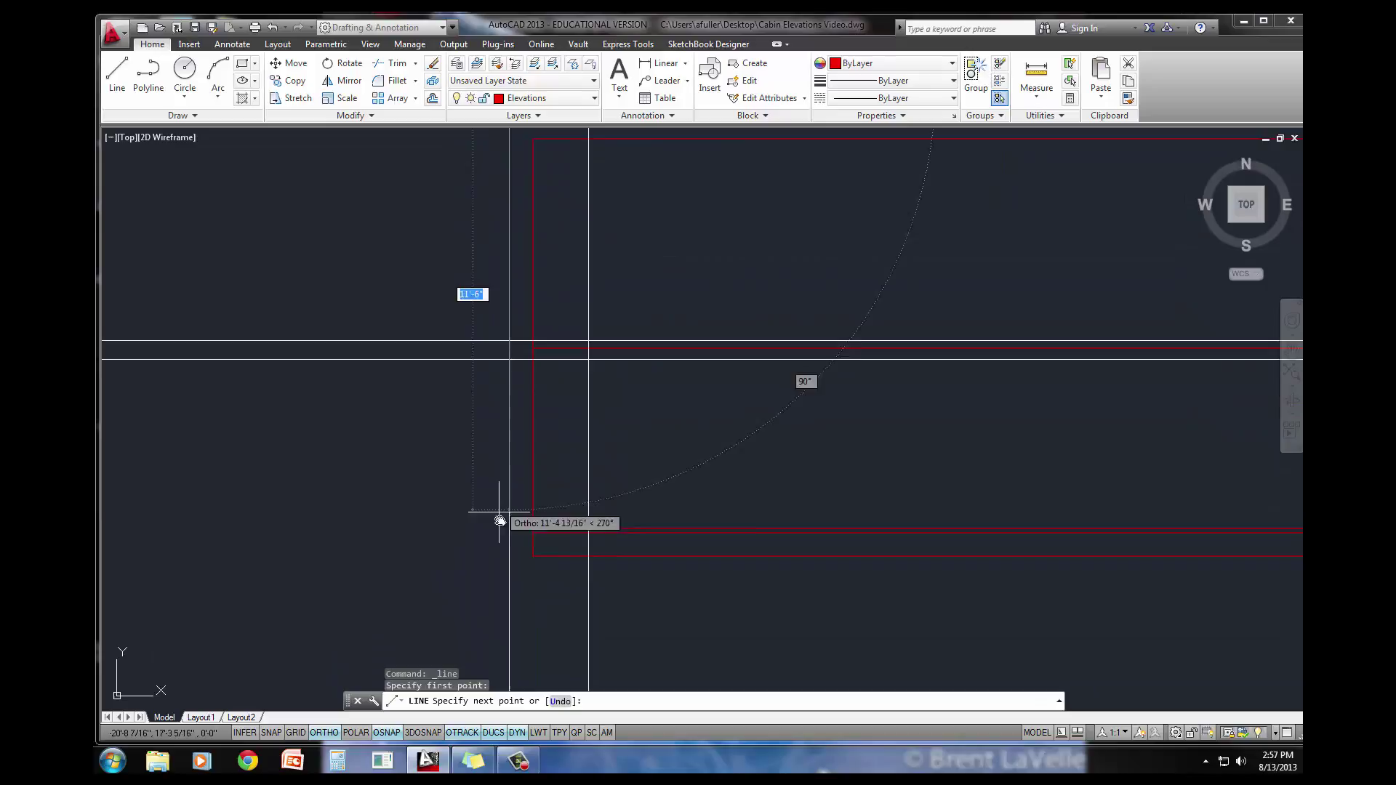
{"action": "scroll", "coordinate": [518, 534], "scroll_direction": "down", "scroll_amount": 4}
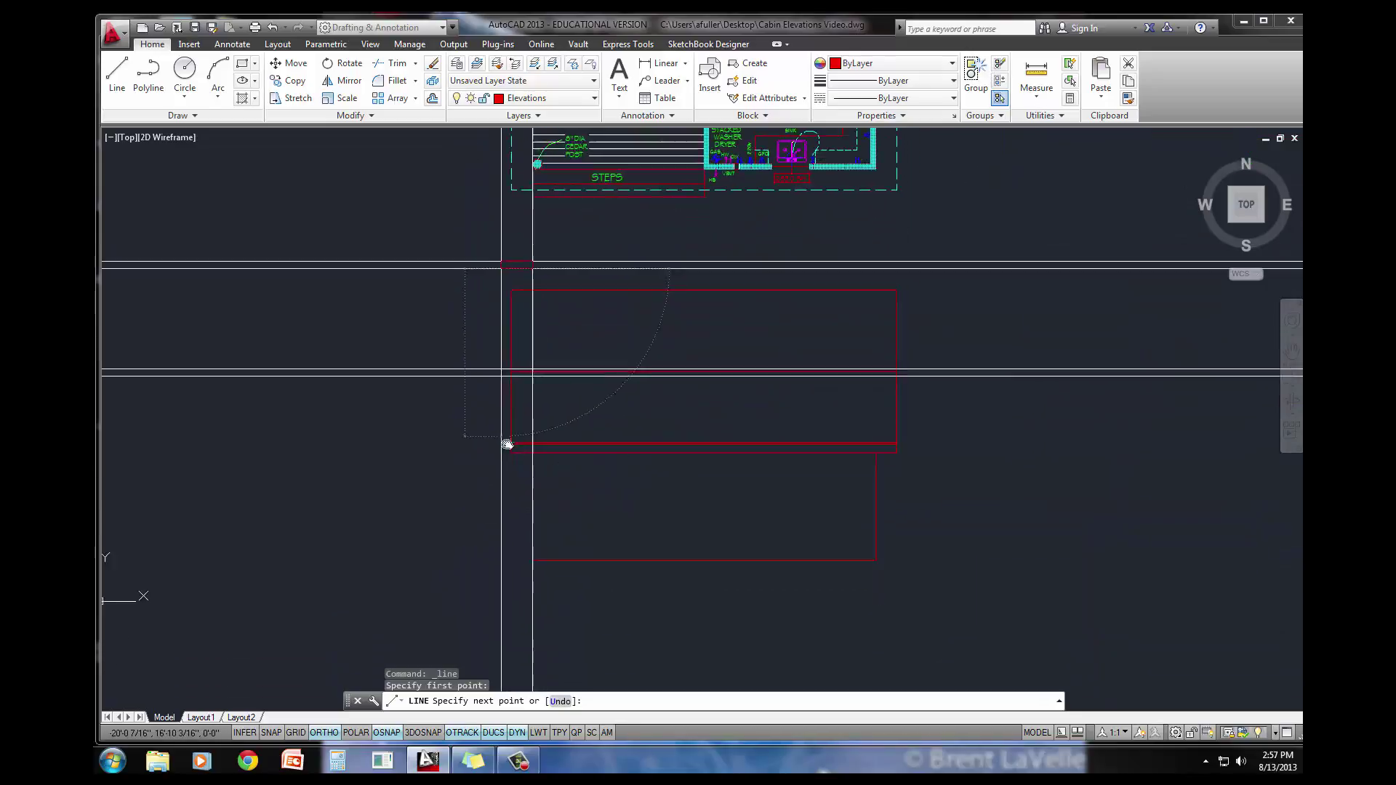
{"action": "middle_click_drag", "start_coordinate": [507, 444], "coordinate": [504, 339]}
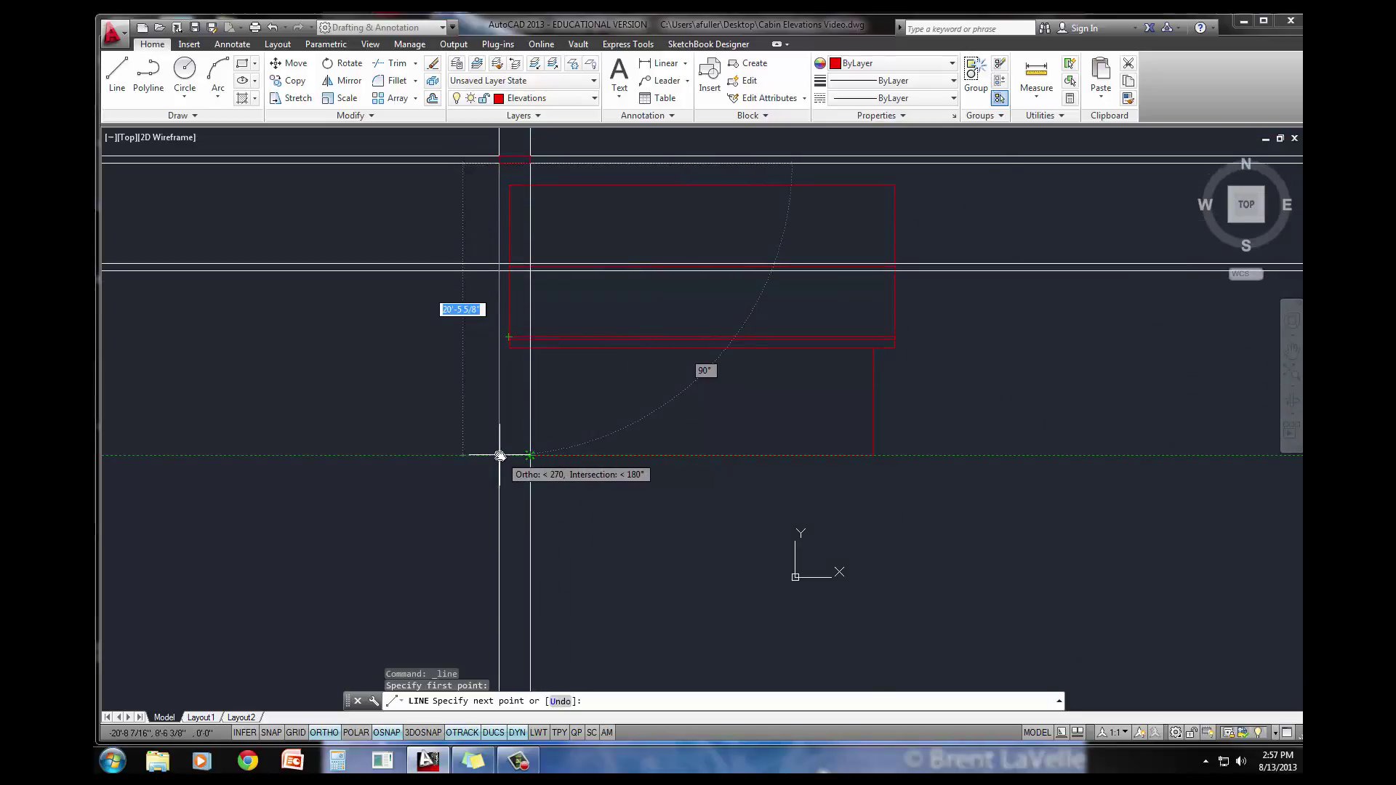
{"action": "scroll", "coordinate": [499, 456], "scroll_direction": "up", "scroll_amount": 2}
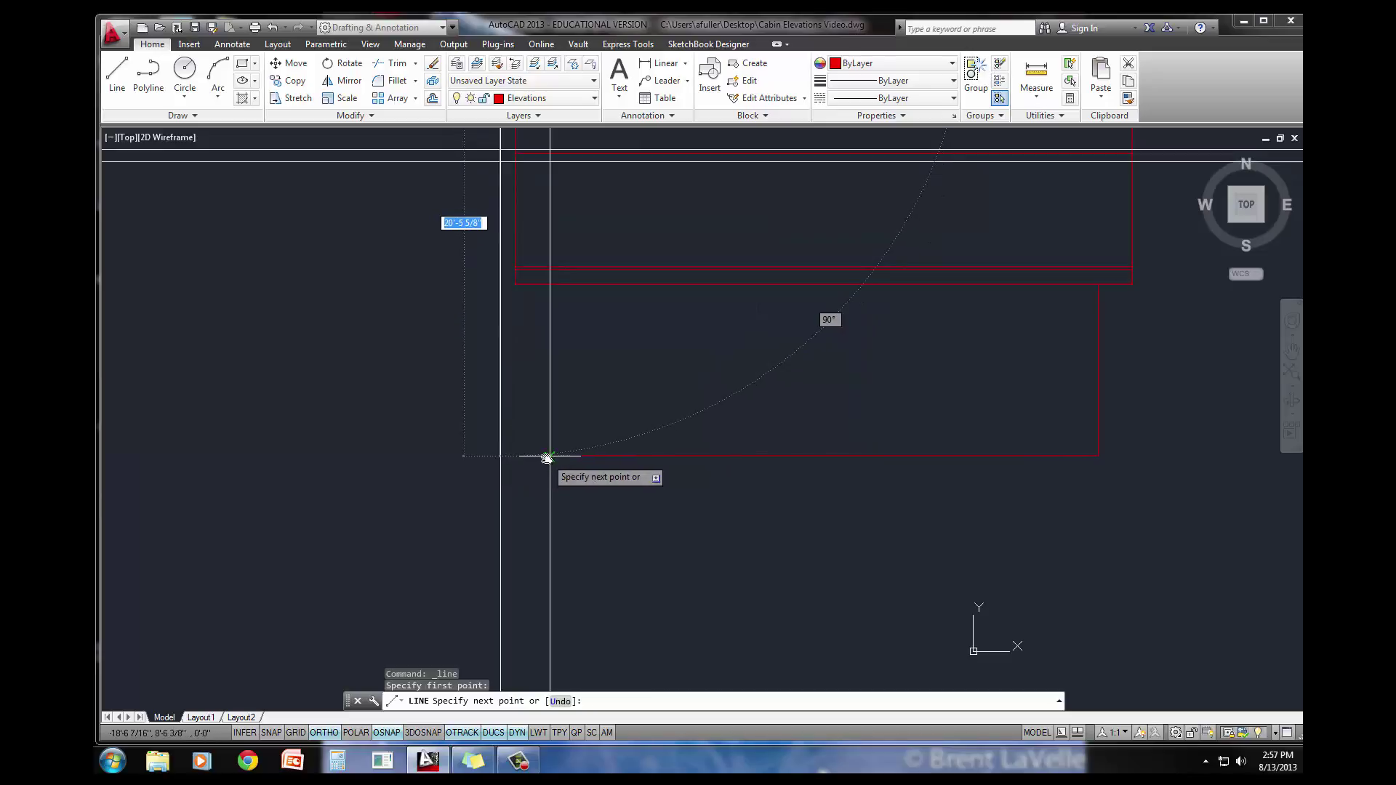
{"action": "left_click", "coordinate": [501, 456]}
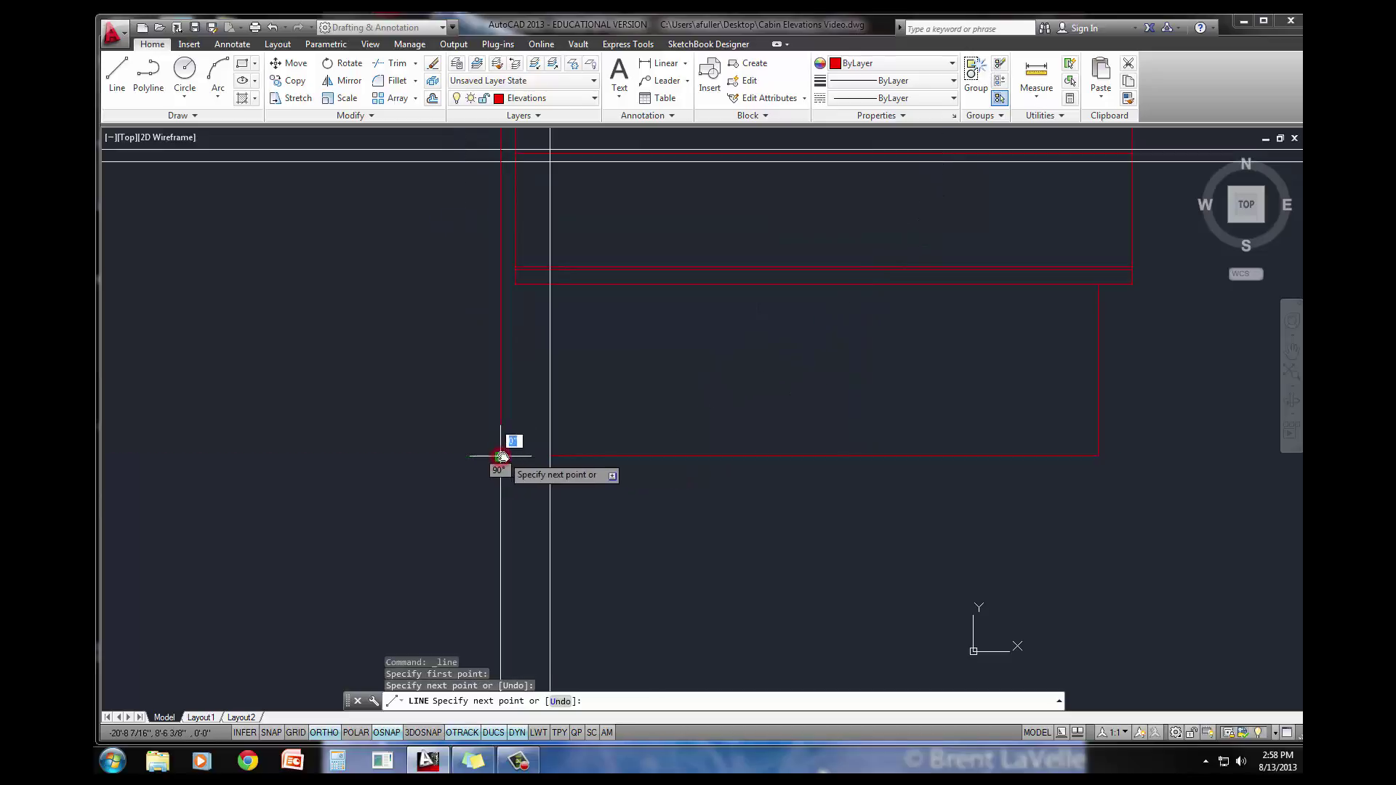
{"action": "left_click", "coordinate": [549, 456]}
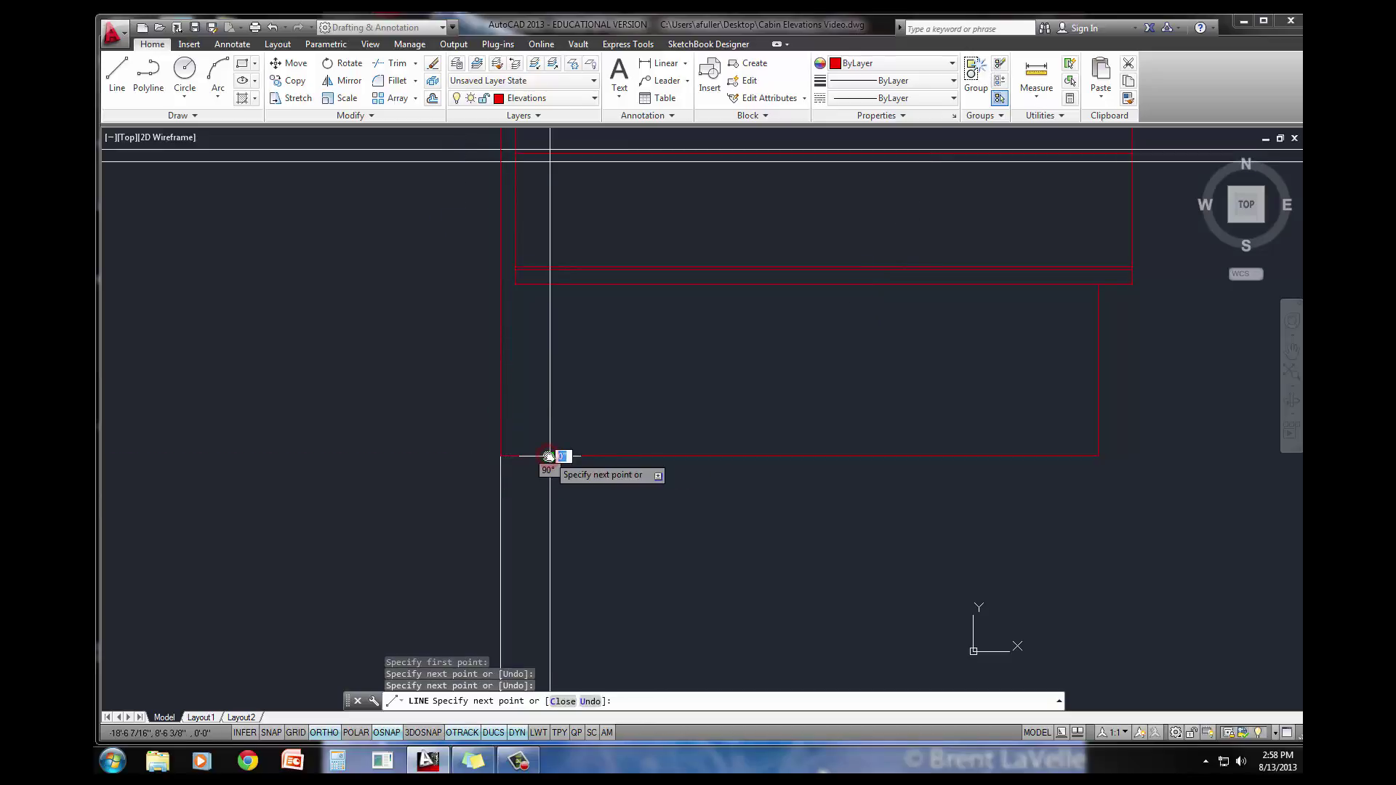
{"action": "key", "text": "Return"}
- Draw the chimney's inner edge from the cap's lower-right corner down to the upper of the two roof-level construction lines
{"action": "mouse_move", "coordinate": [557, 378]}
{"action": "middle_mouse_down"}
{"action": "mouse_move", "coordinate": [514, 408]}
{"action": "mouse_move", "coordinate": [539, 364]}
{"action": "mouse_move", "coordinate": [517, 381]}
{"action": "middle_mouse_up"}
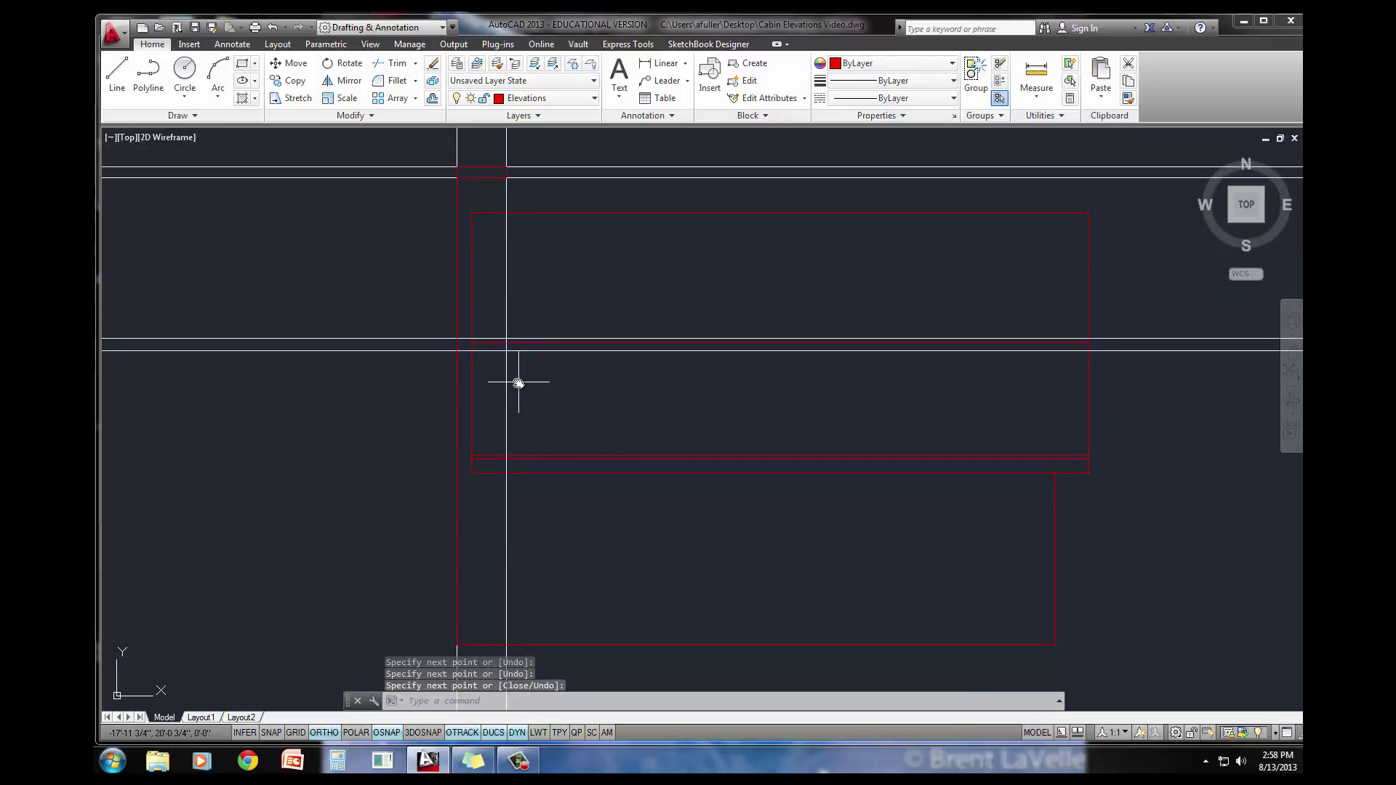
{"action": "middle_click_drag", "start_coordinate": [517, 312], "coordinate": [517, 343]}
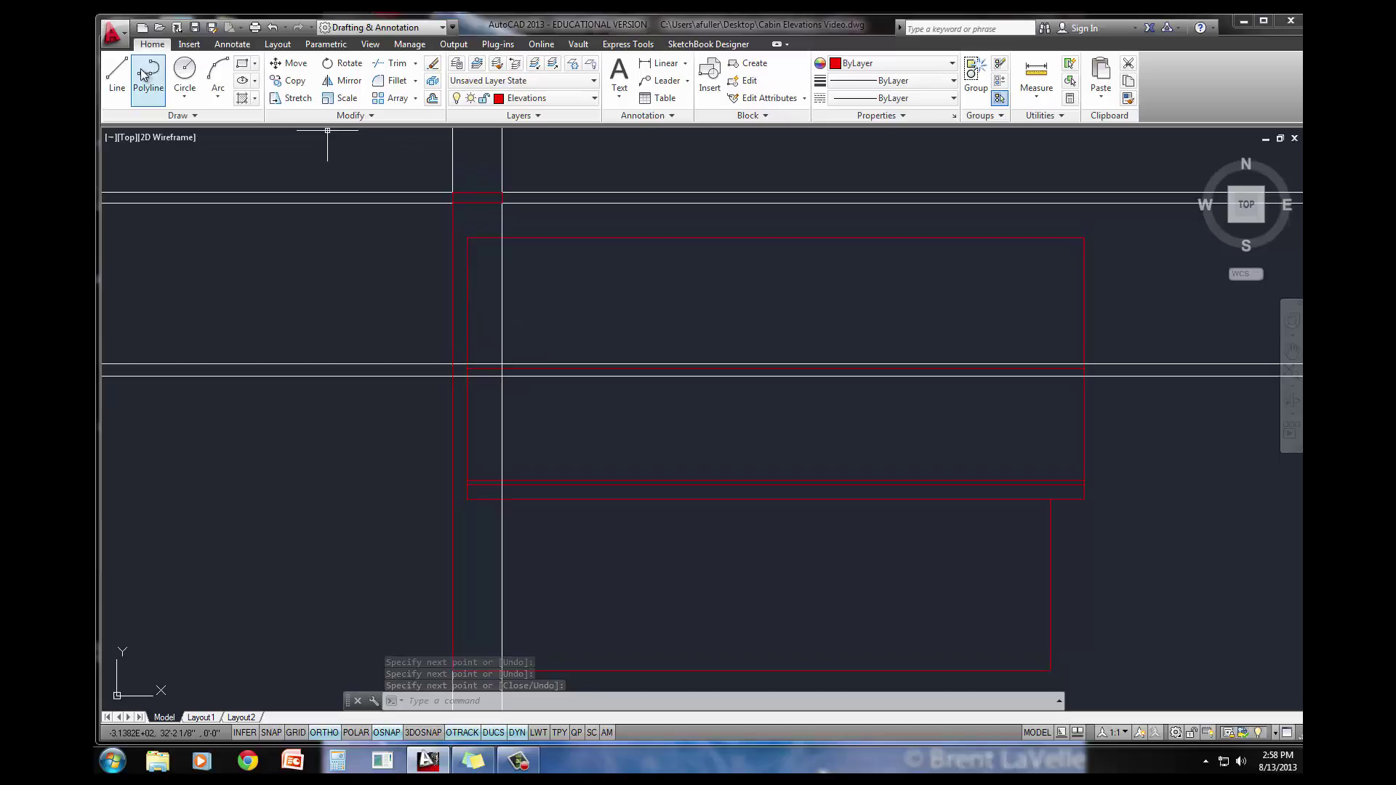
{"action": "left_click", "coordinate": [116, 73]}
{"action": "scroll", "coordinate": [508, 207], "scroll_direction": "up", "scroll_amount": 3}
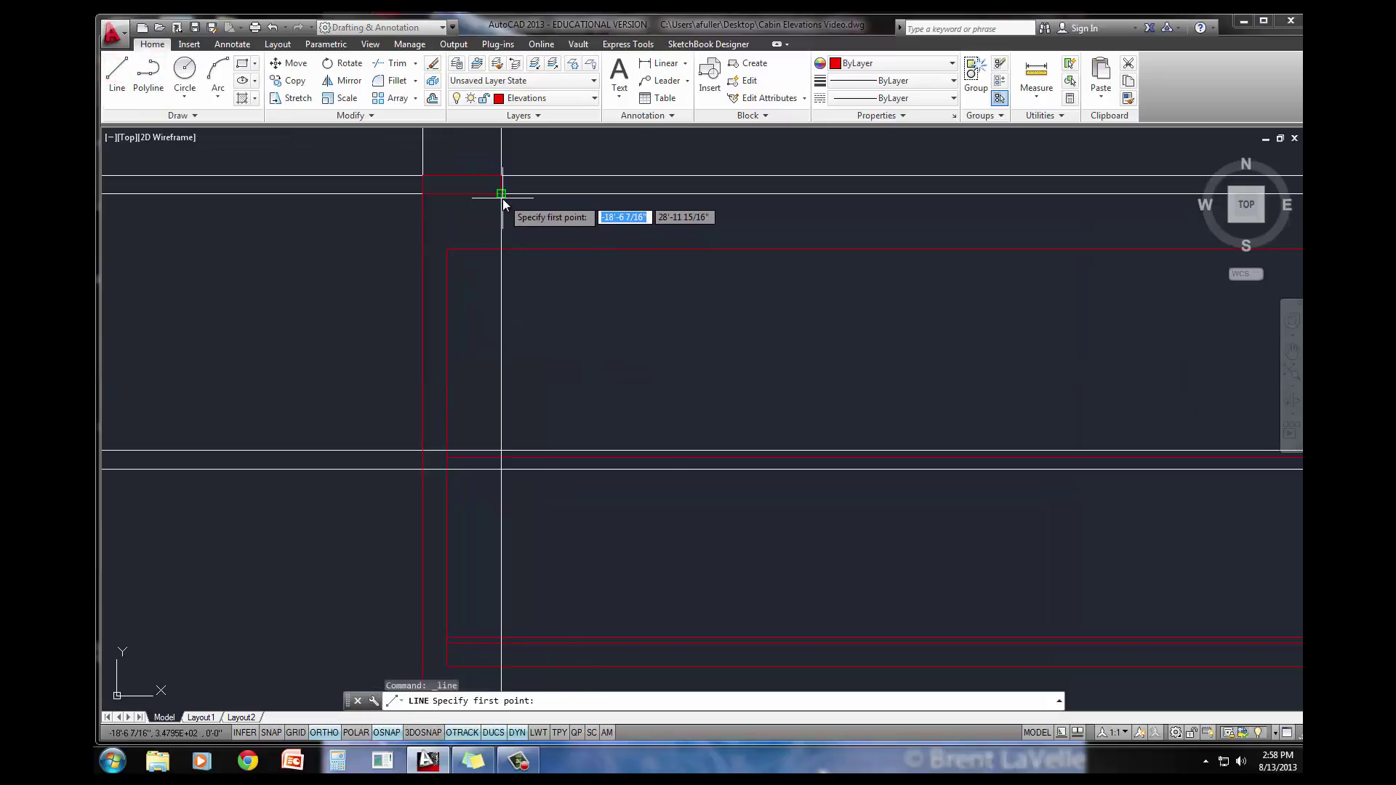
{"action": "left_click", "coordinate": [501, 193]}
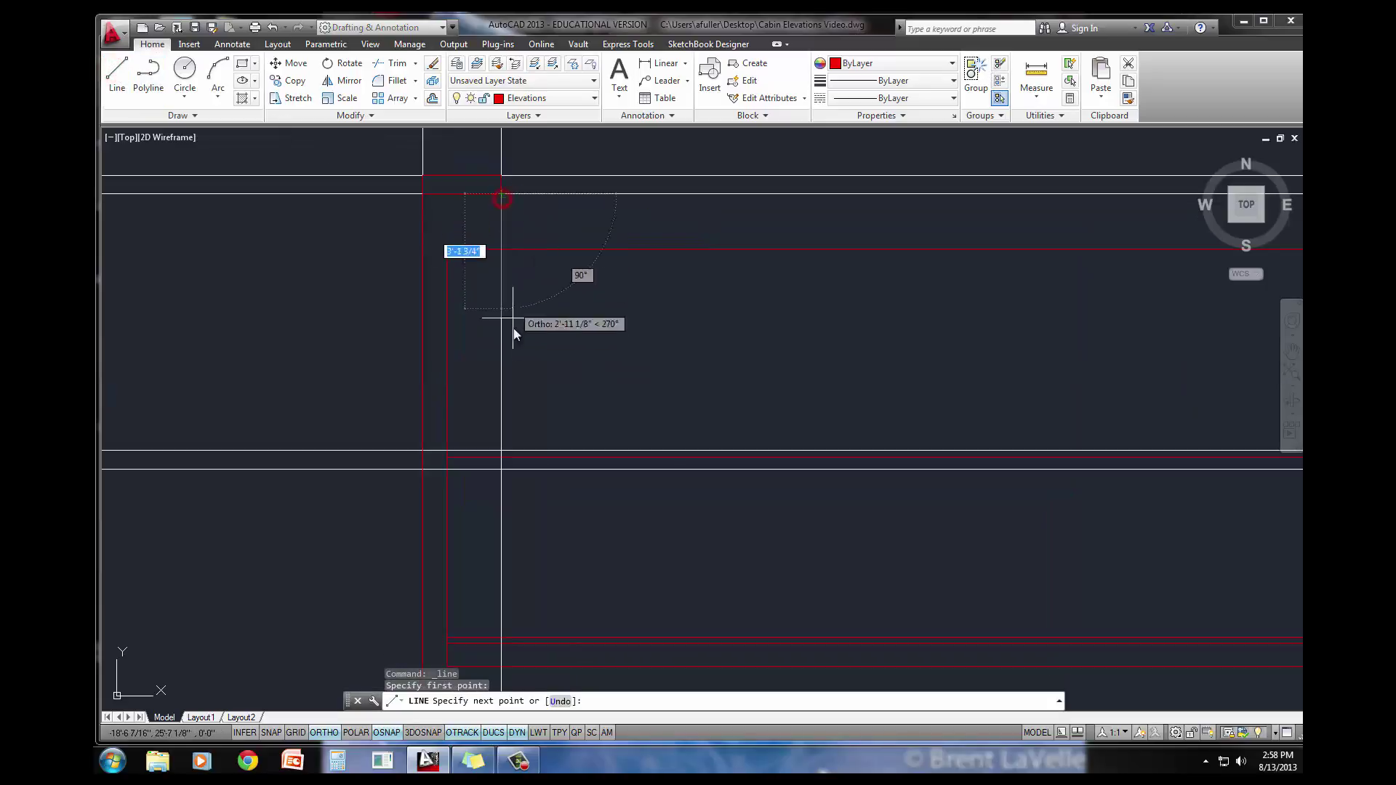
{"action": "left_click", "coordinate": [502, 451]}
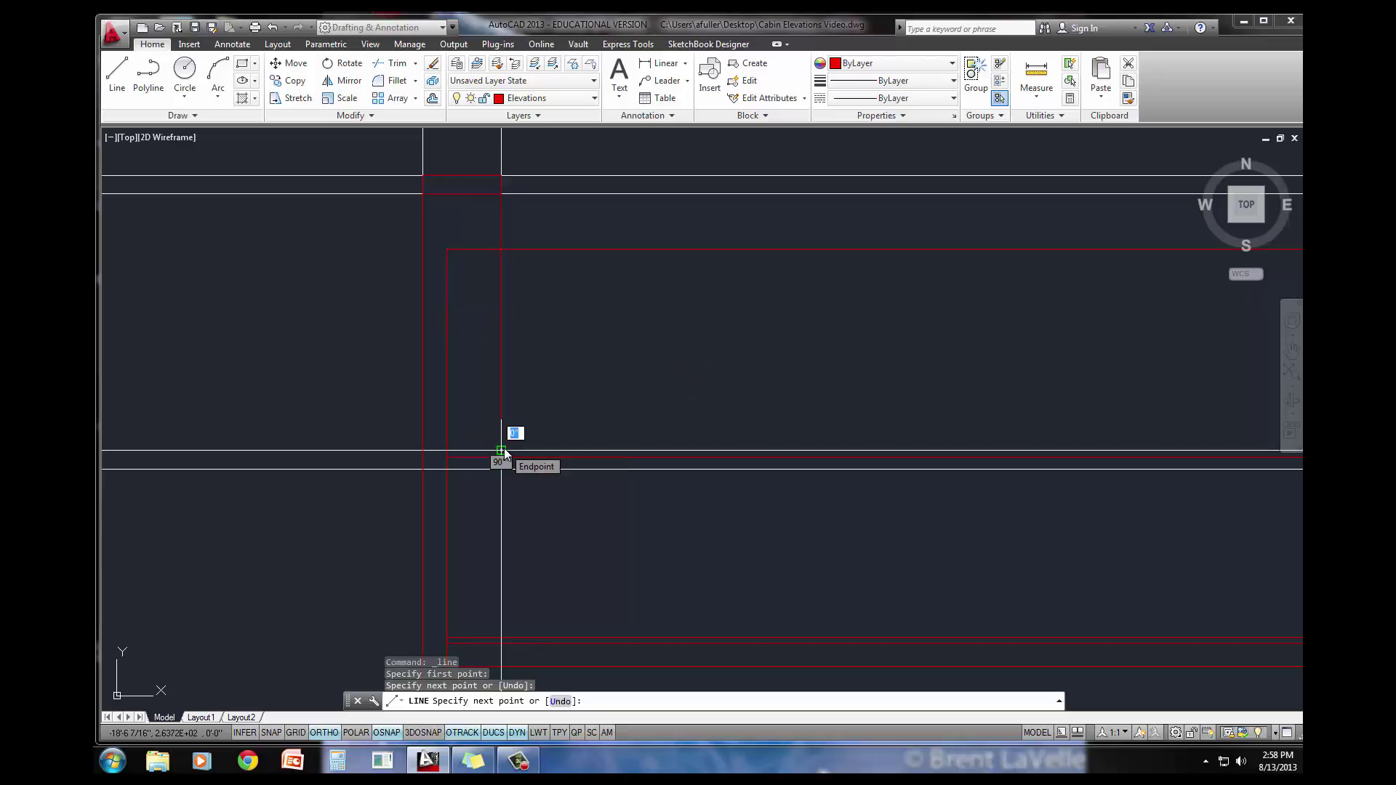
- Continue the line around the flashing strip, left to the roof's edge, down to the lower construction line, and back to the chimney's inner edge
{"action": "left_click", "coordinate": [446, 451]}
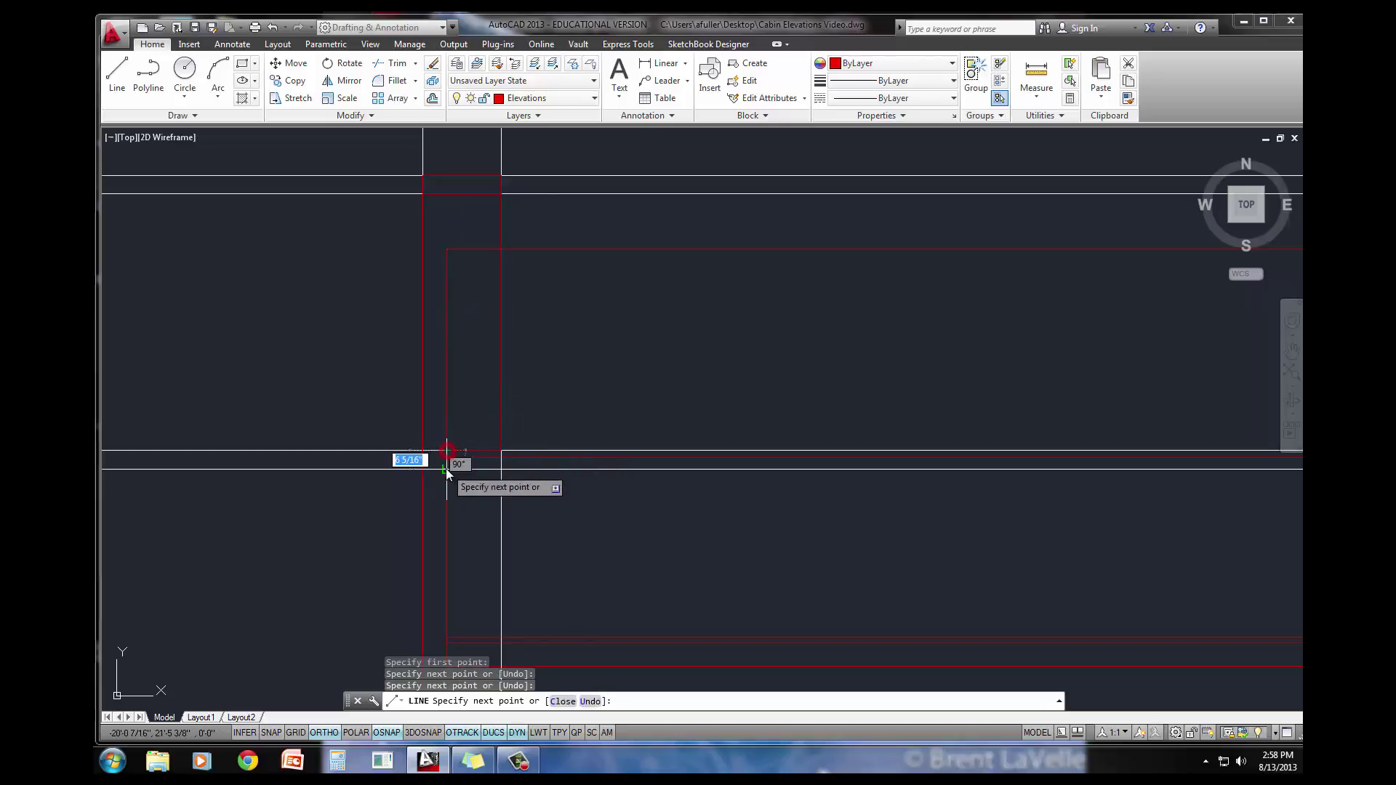
{"action": "left_click", "coordinate": [447, 470]}
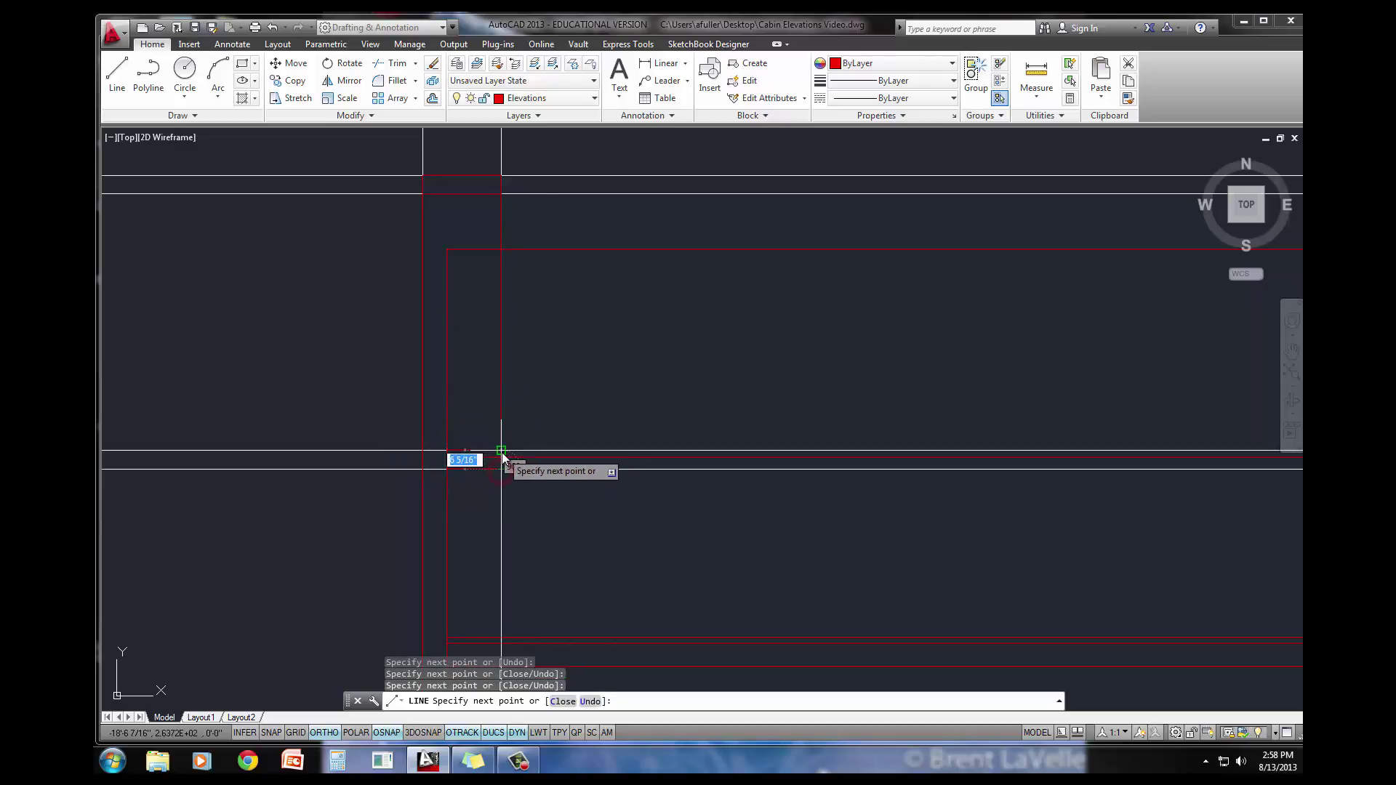
{"action": "left_click", "coordinate": [501, 452]}
{"action": "key", "text": "Return"}
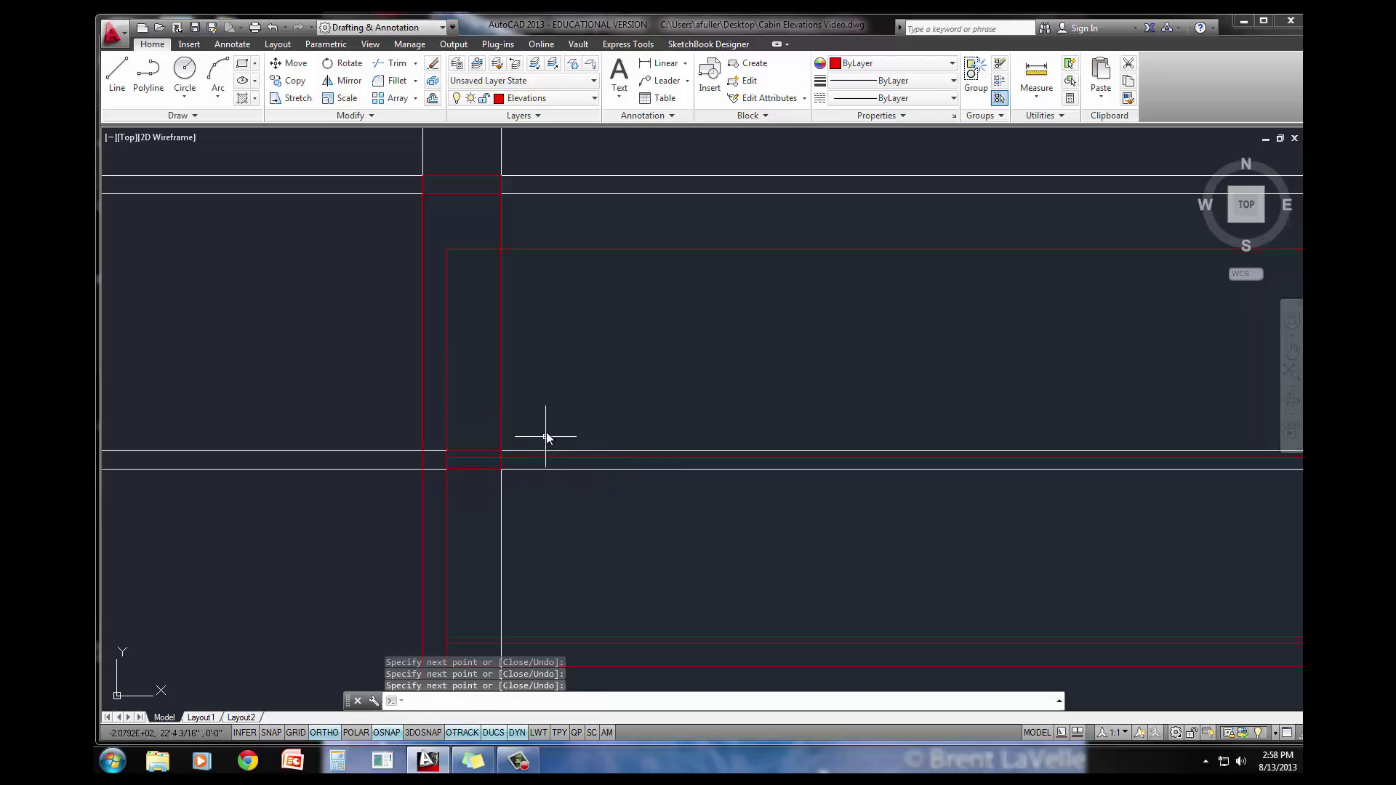
- Erase the four horizontal and two vertical construction lines used to project the chimney
{"action": "scroll", "coordinate": [524, 418], "scroll_direction": "down", "scroll_amount": 1}
{"action": "scroll", "coordinate": [344, 447], "scroll_direction": "down", "scroll_amount": 1}
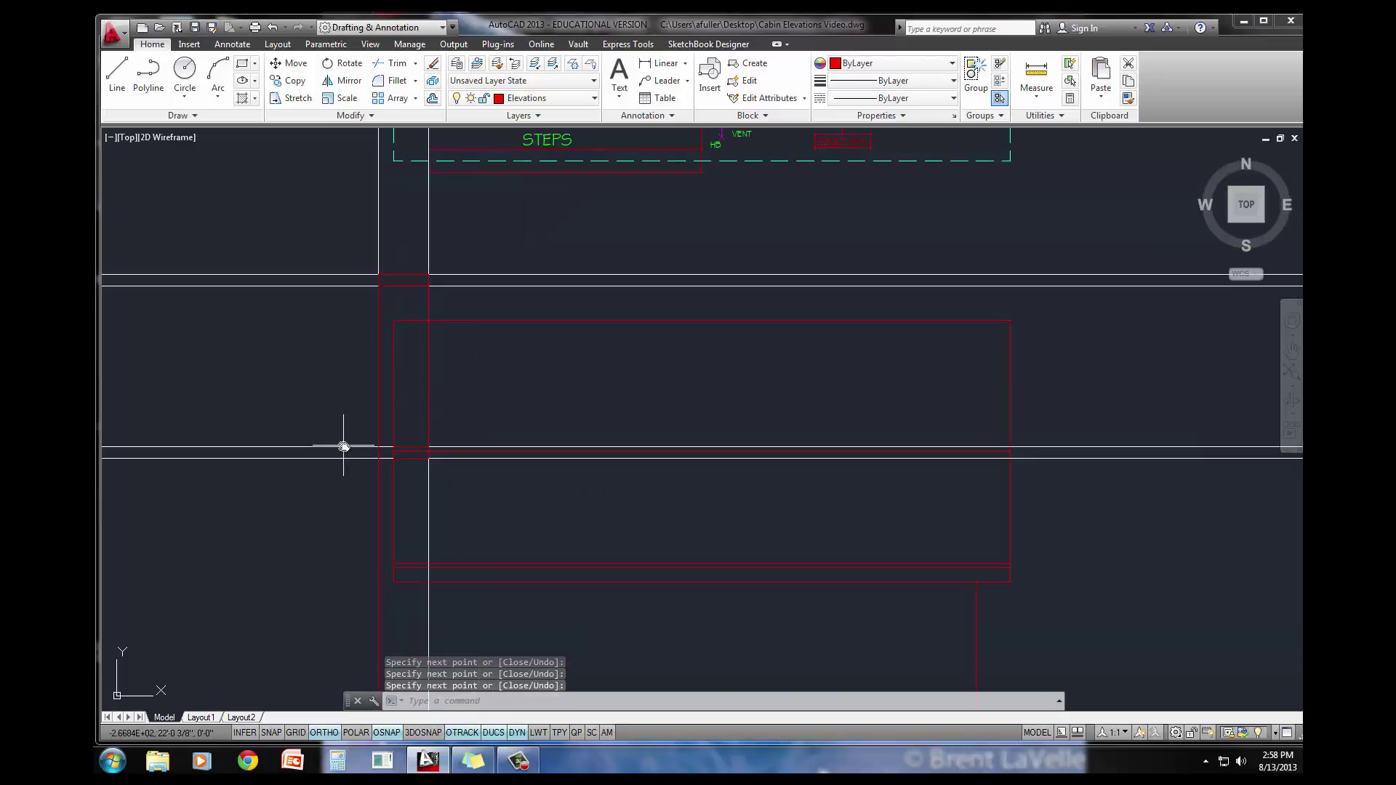
{"action": "middle_click_drag", "start_coordinate": [344, 447], "coordinate": [341, 427]}
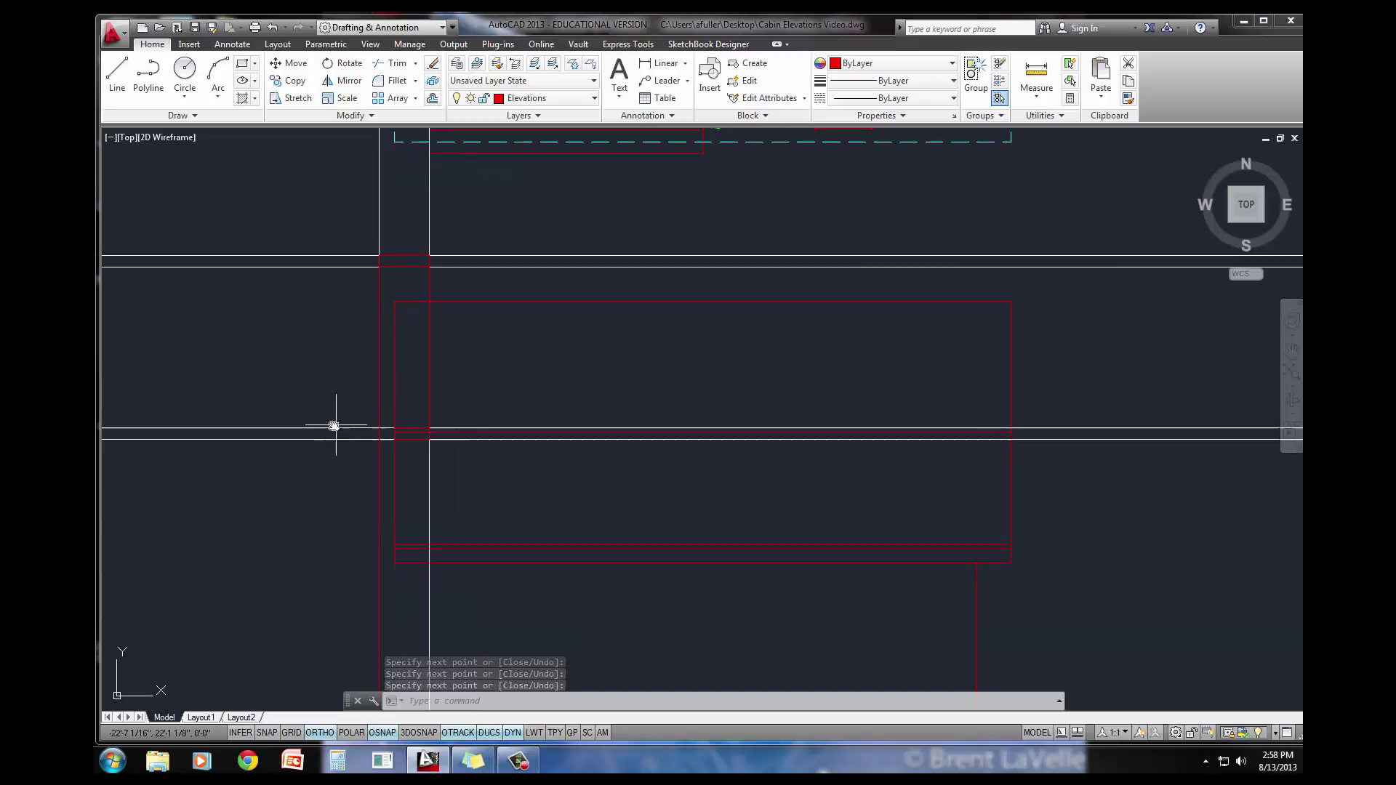
{"action": "left_click", "coordinate": [280, 483]}
{"action": "left_click", "coordinate": [198, 203]}
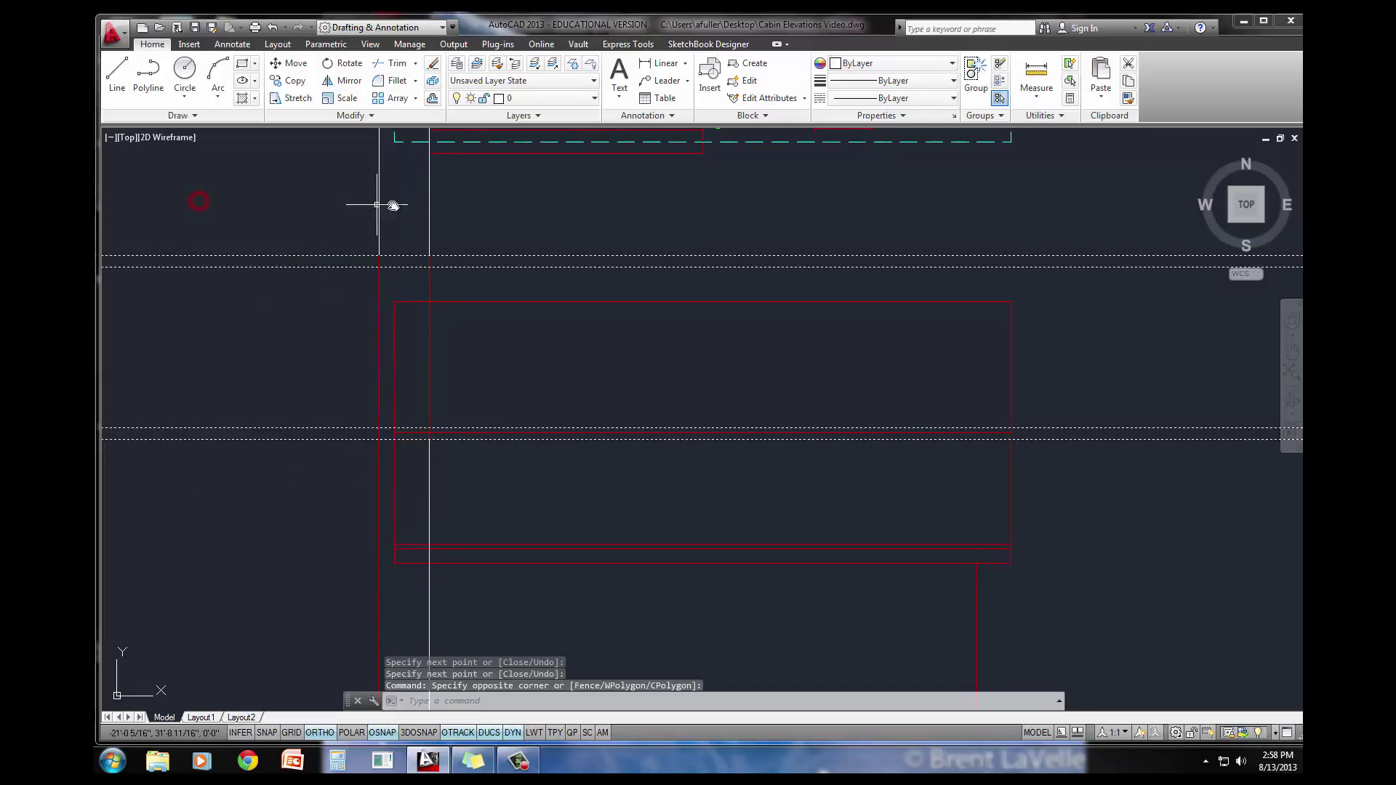
{"action": "left_click", "coordinate": [472, 205]}
{"action": "left_click", "coordinate": [325, 187]}
{"action": "key", "text": "Delete"}
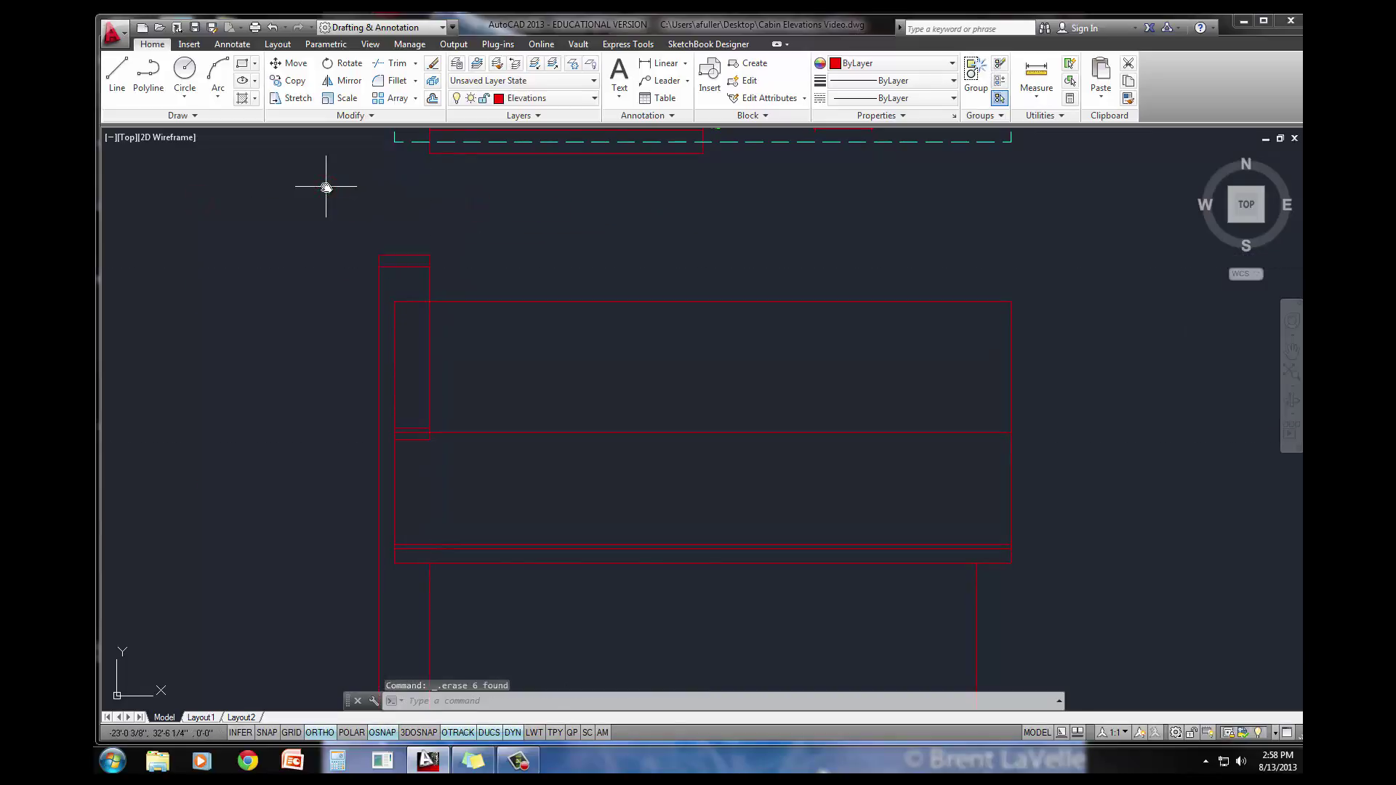
- Trim the roof lines that run through the chimney and flashing, using all objects as cutting edges
{"action": "middle_click_drag", "start_coordinate": [326, 187], "coordinate": [362, 301]}
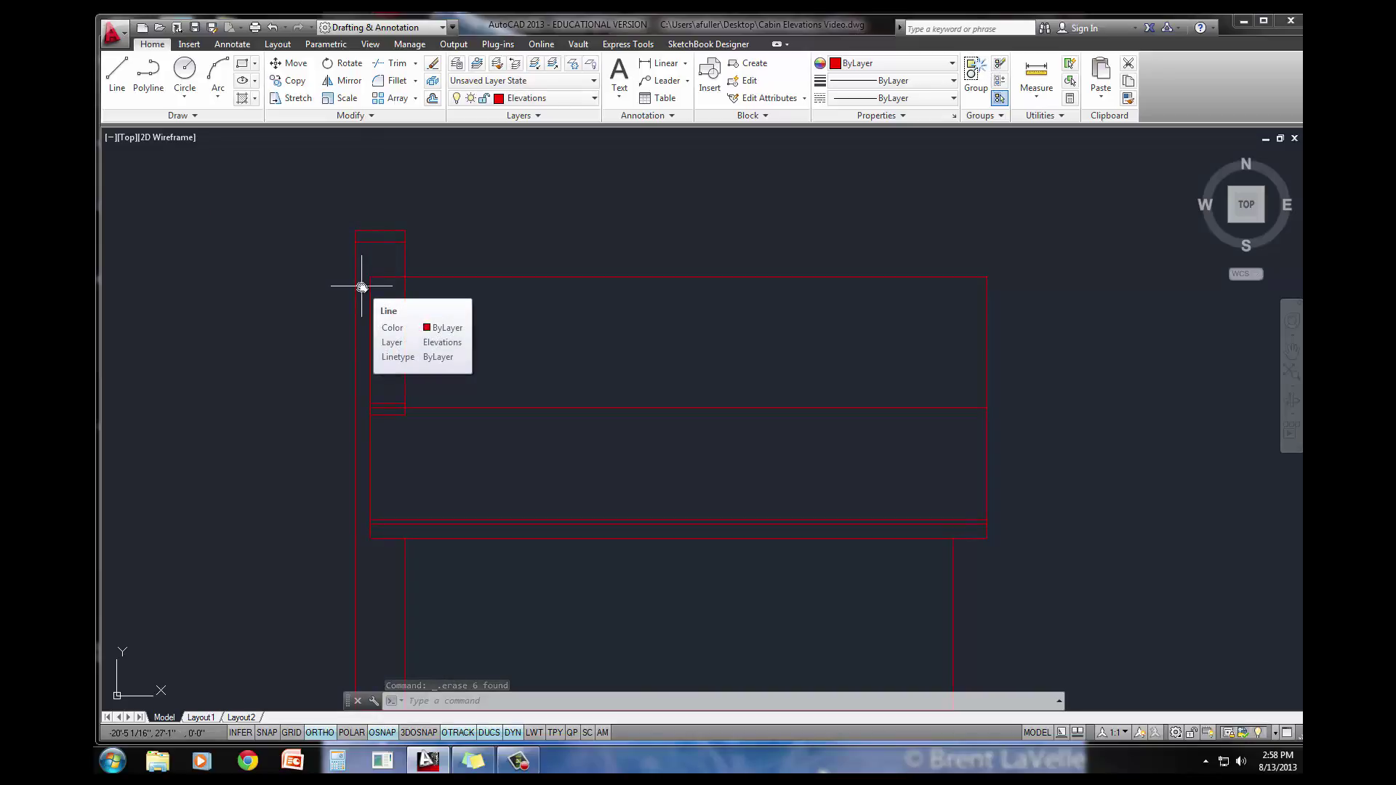
{"action": "type", "text": "tr"}
{"action": "key", "text": "Return"}
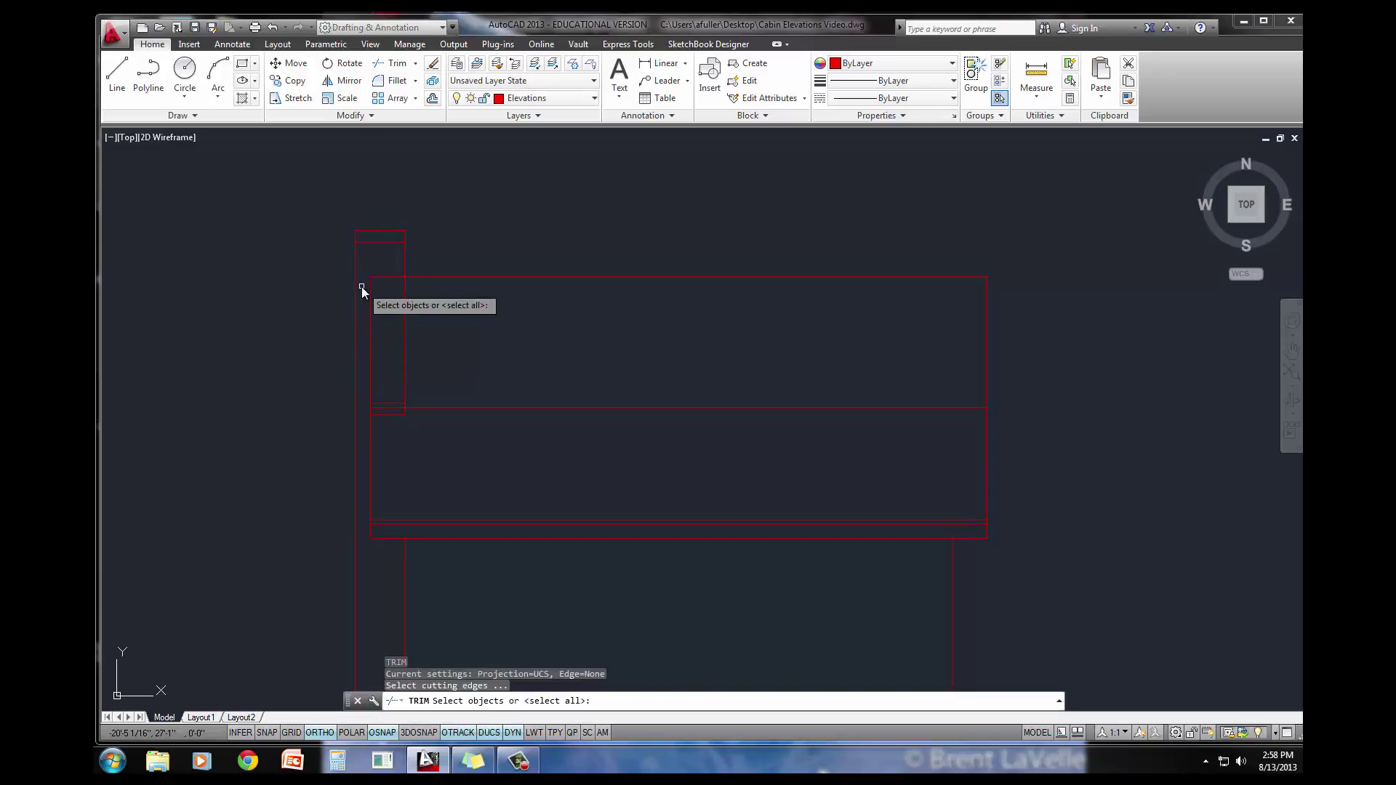
{"action": "key", "text": "Return"}
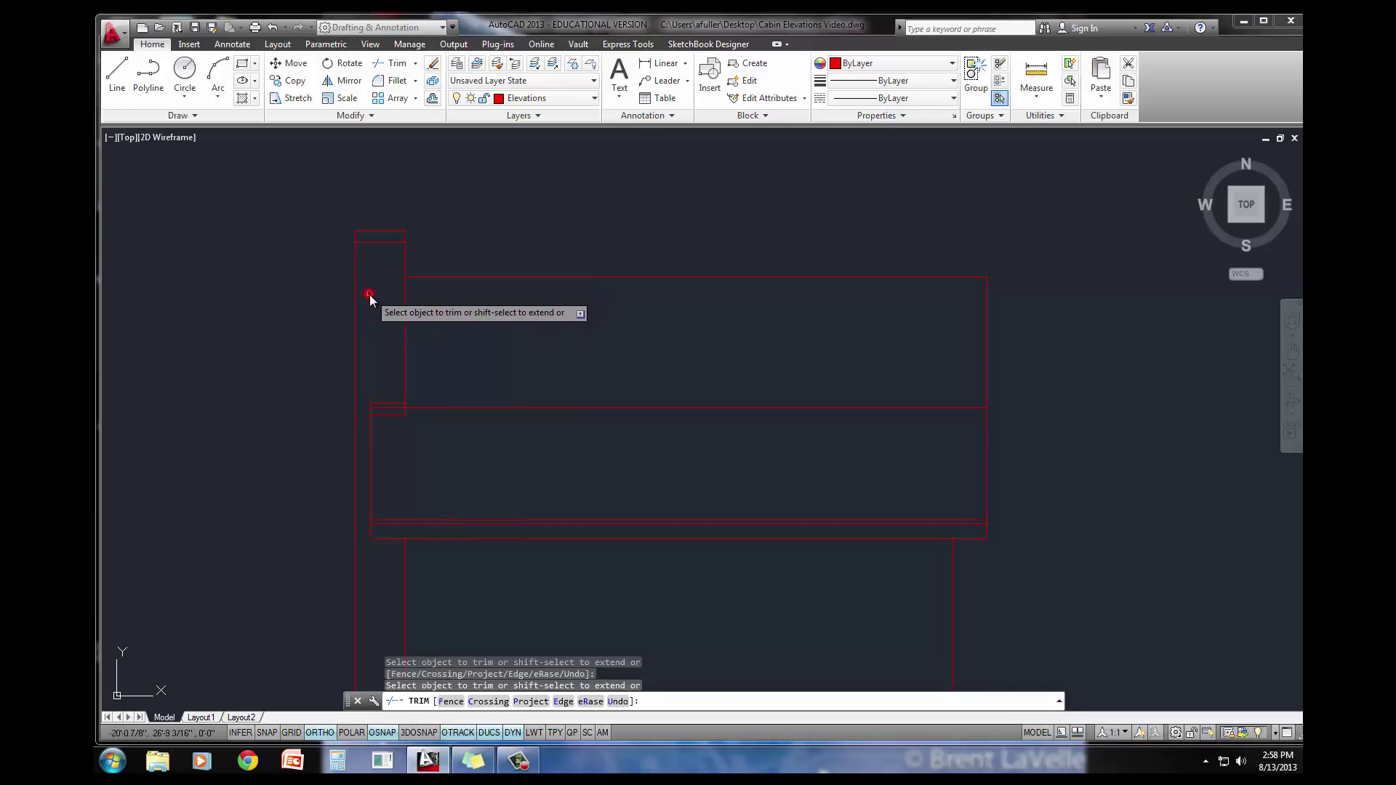
{"action": "left_click", "coordinate": [370, 295]}
{"action": "middle_click_drag", "start_coordinate": [507, 454], "coordinate": [502, 408]}
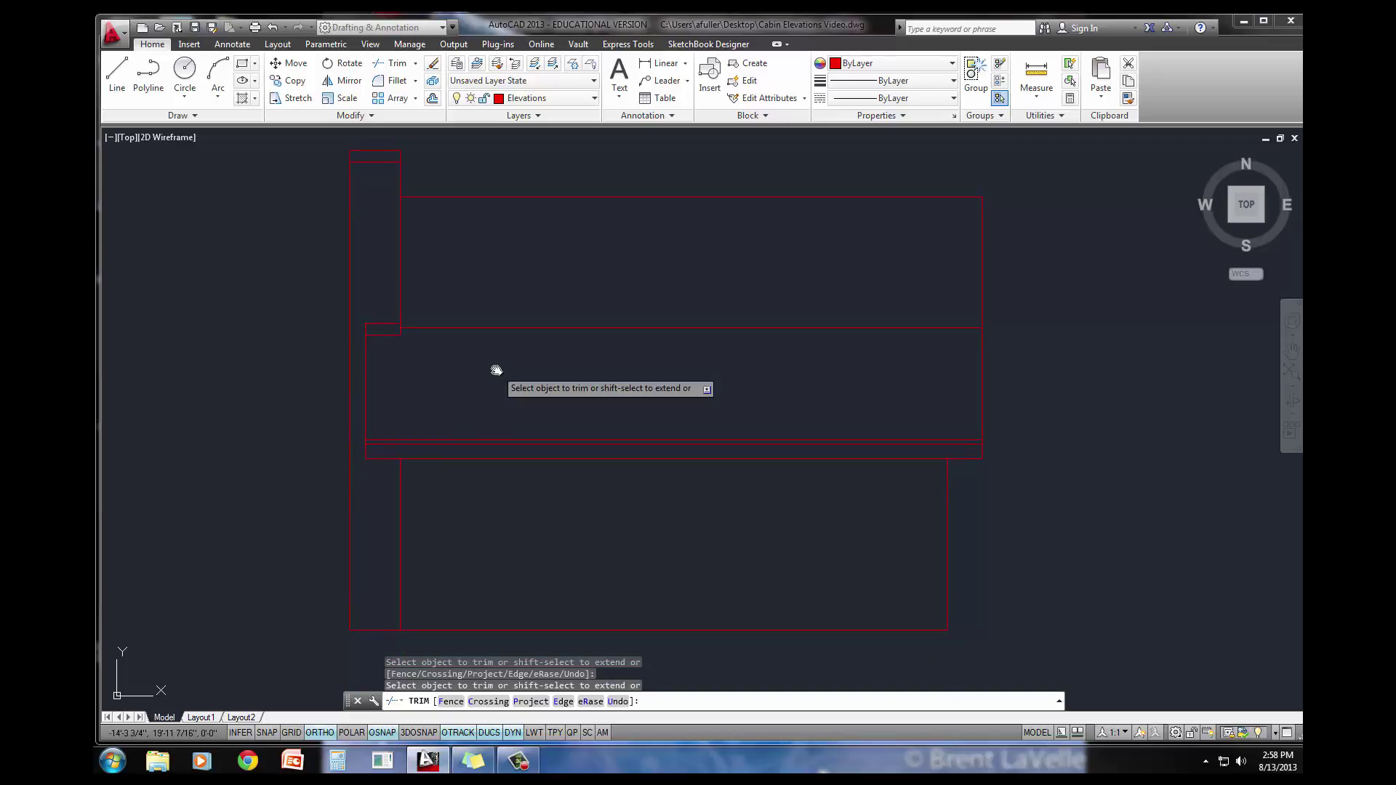
{"action": "key", "text": "Return"}
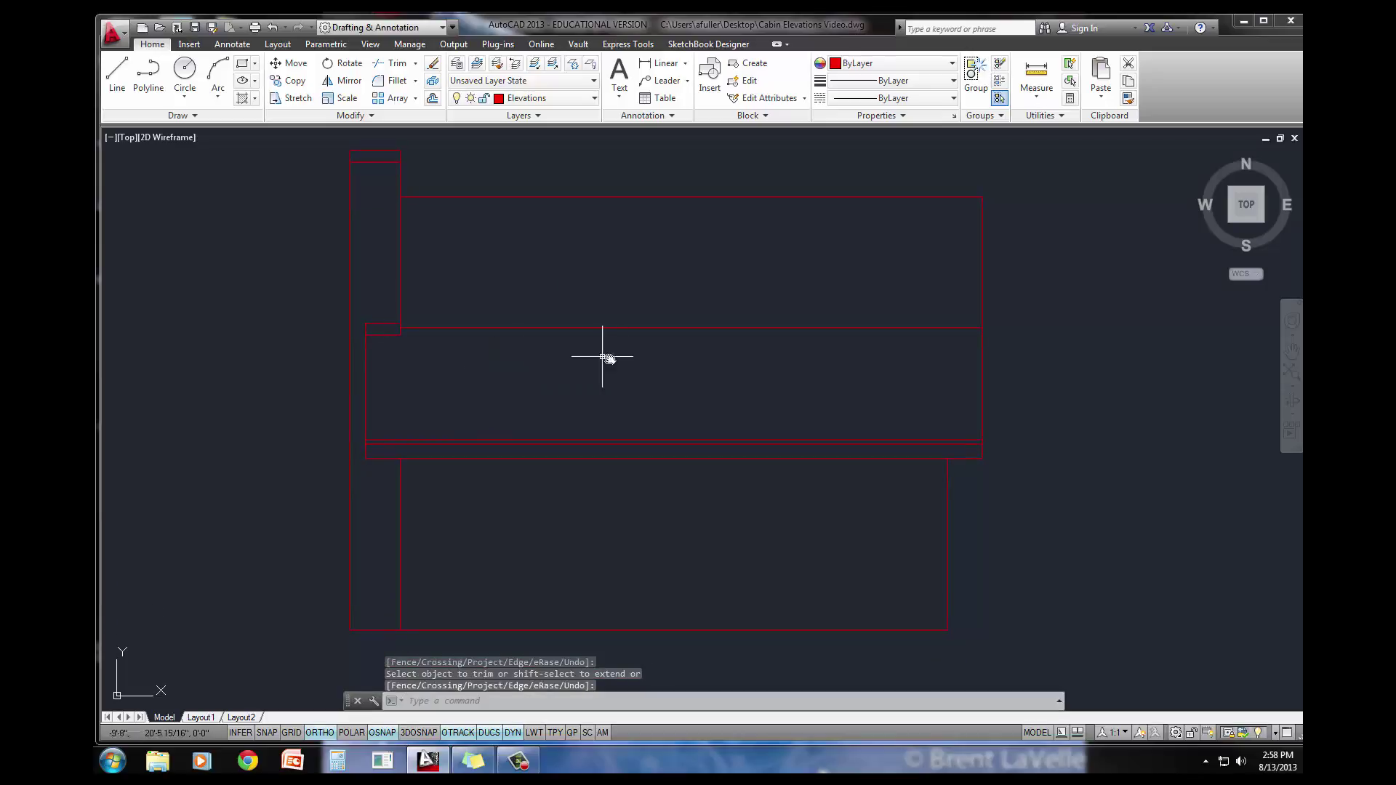
- Copy the flue vent from the finished side elevation's chimney to the midpoint of the new chimney cap's top edge
{"action": "scroll", "coordinate": [687, 355], "scroll_direction": "down", "scroll_amount": 2}
{"action": "mouse_move", "coordinate": [688, 356]}
{"action": "middle_mouse_down"}
{"action": "mouse_move", "coordinate": [561, 388]}
{"action": "mouse_move", "coordinate": [339, 405]}
{"action": "mouse_move", "coordinate": [352, 414]}
{"action": "middle_mouse_up"}
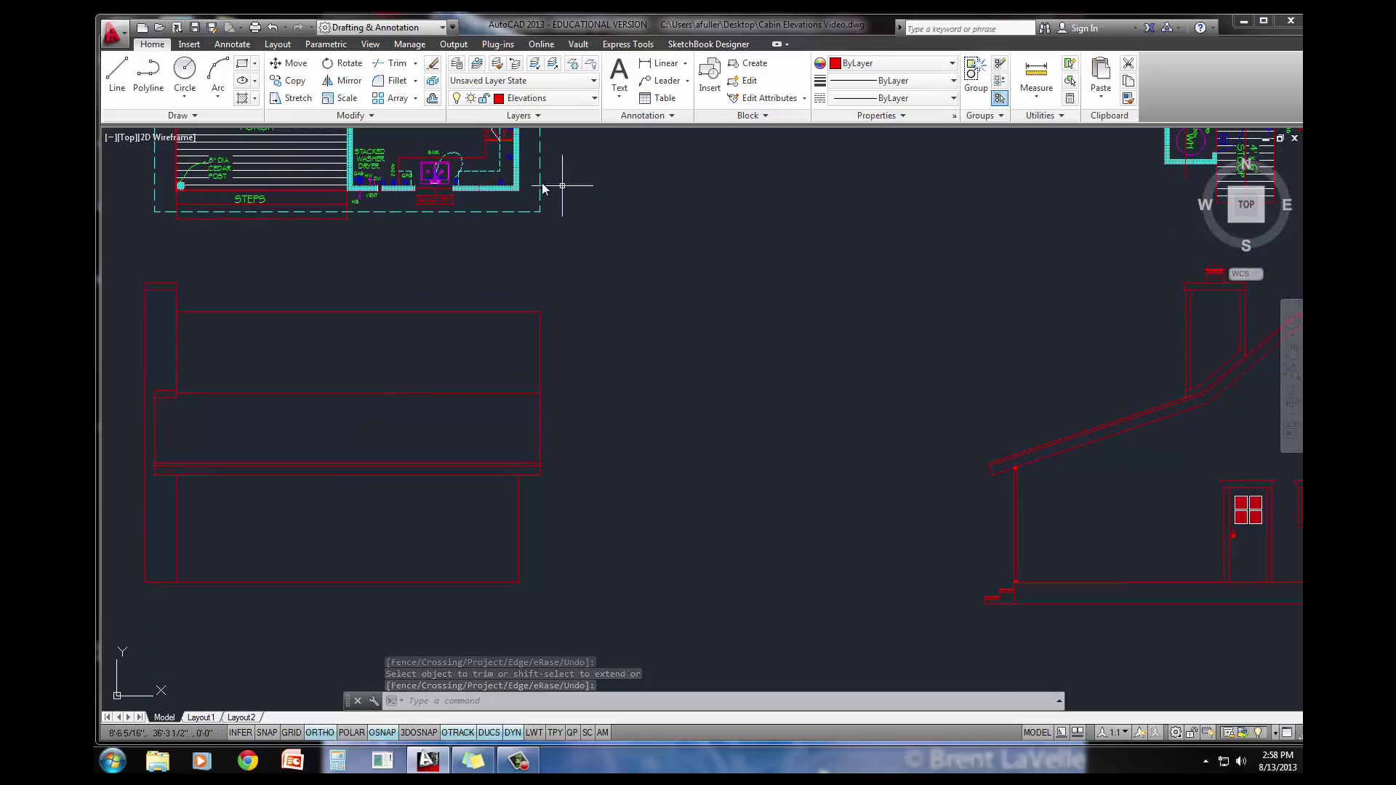
{"action": "left_click", "coordinate": [285, 81]}
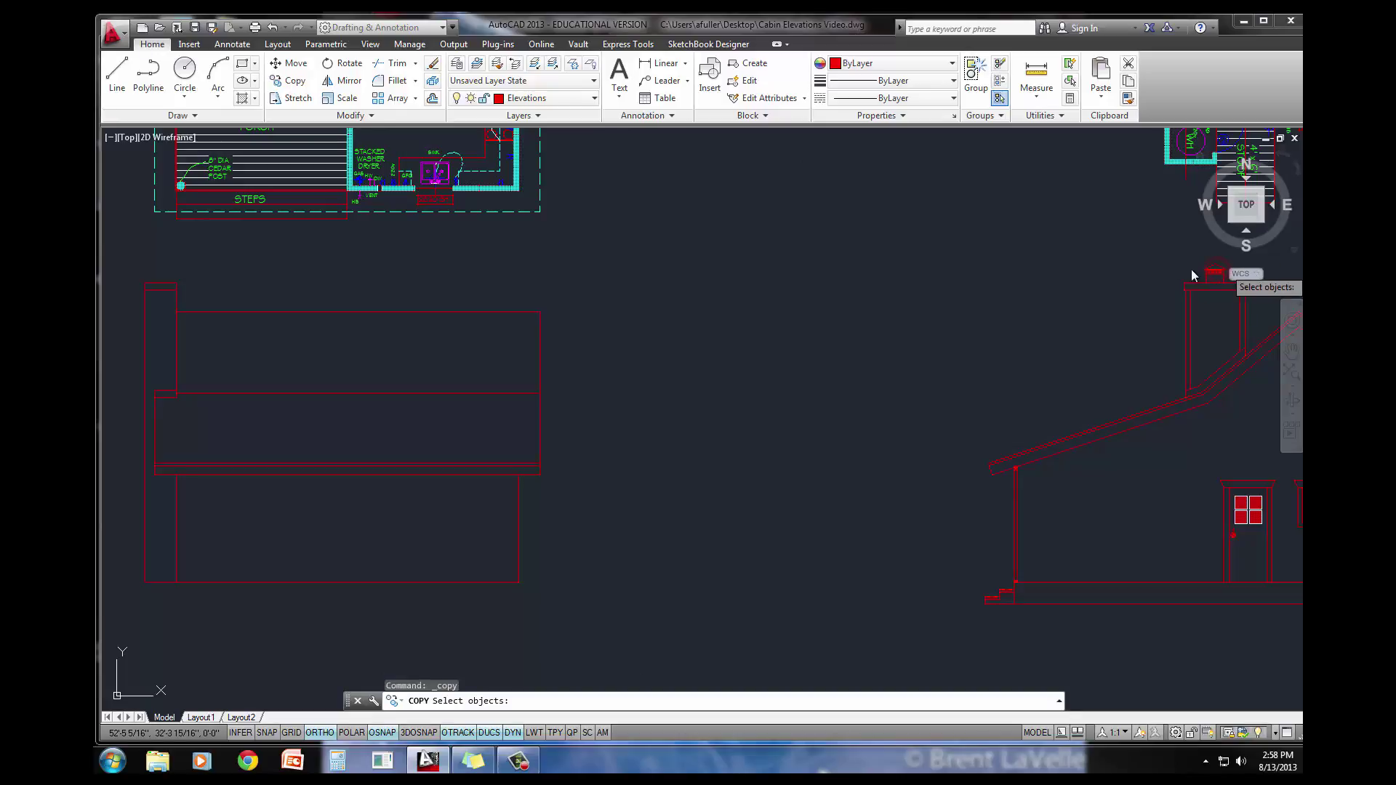
{"action": "middle_click_drag", "start_coordinate": [1193, 275], "coordinate": [991, 286]}
{"action": "left_click", "coordinate": [1014, 291]}
{"action": "key", "text": "Return"}
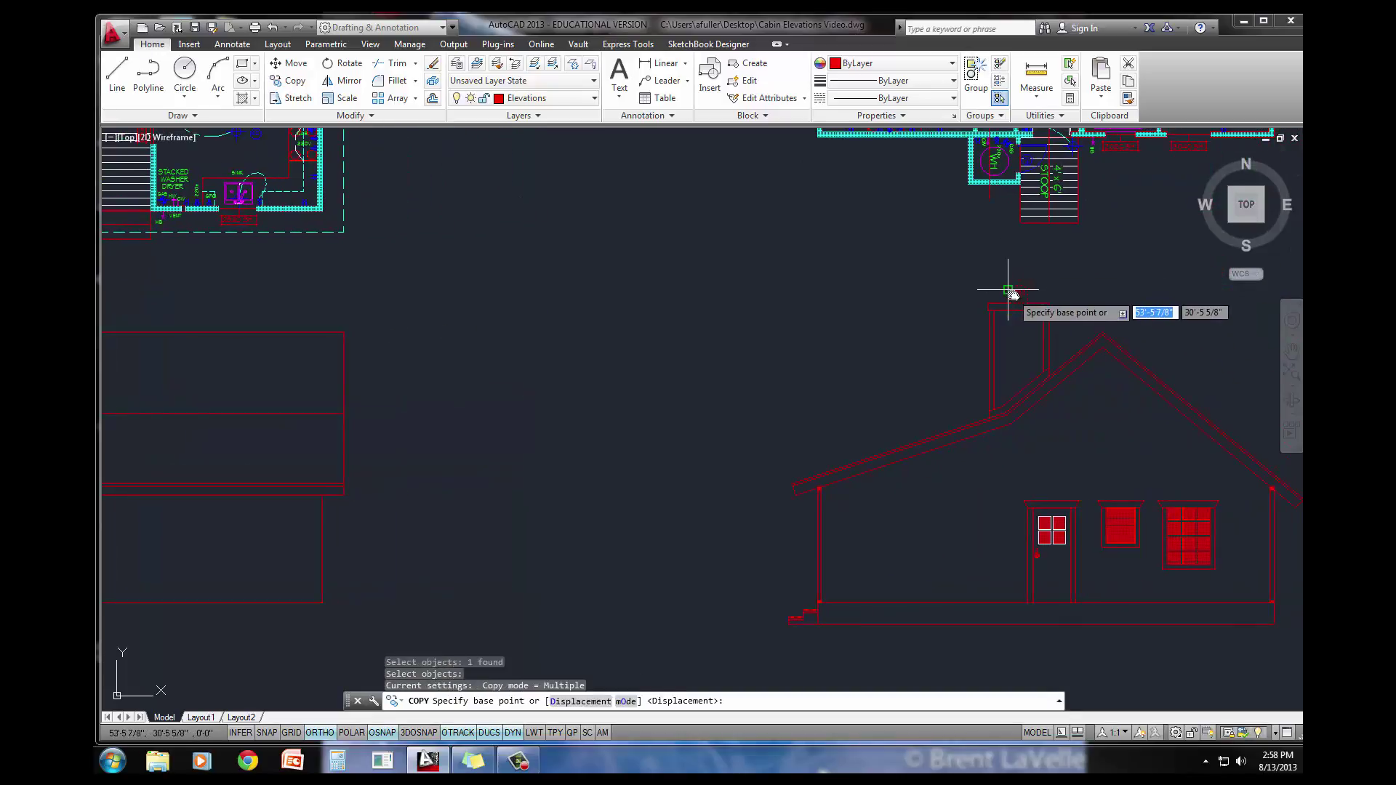
{"action": "left_click", "coordinate": [1015, 302]}
{"action": "scroll", "coordinate": [763, 321], "scroll_direction": "up", "scroll_amount": 6}
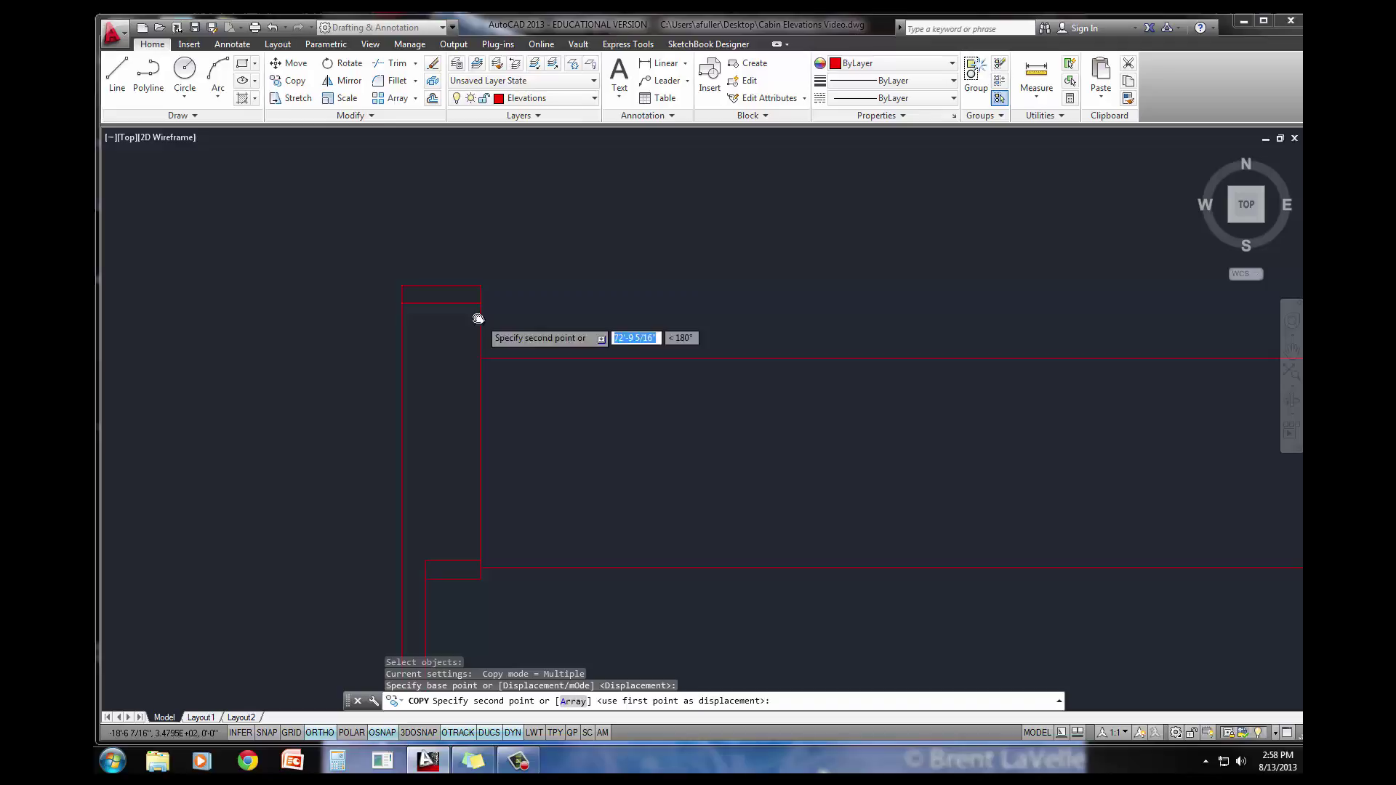
{"action": "left_click", "coordinate": [446, 296]}
{"action": "key", "text": "Return"}
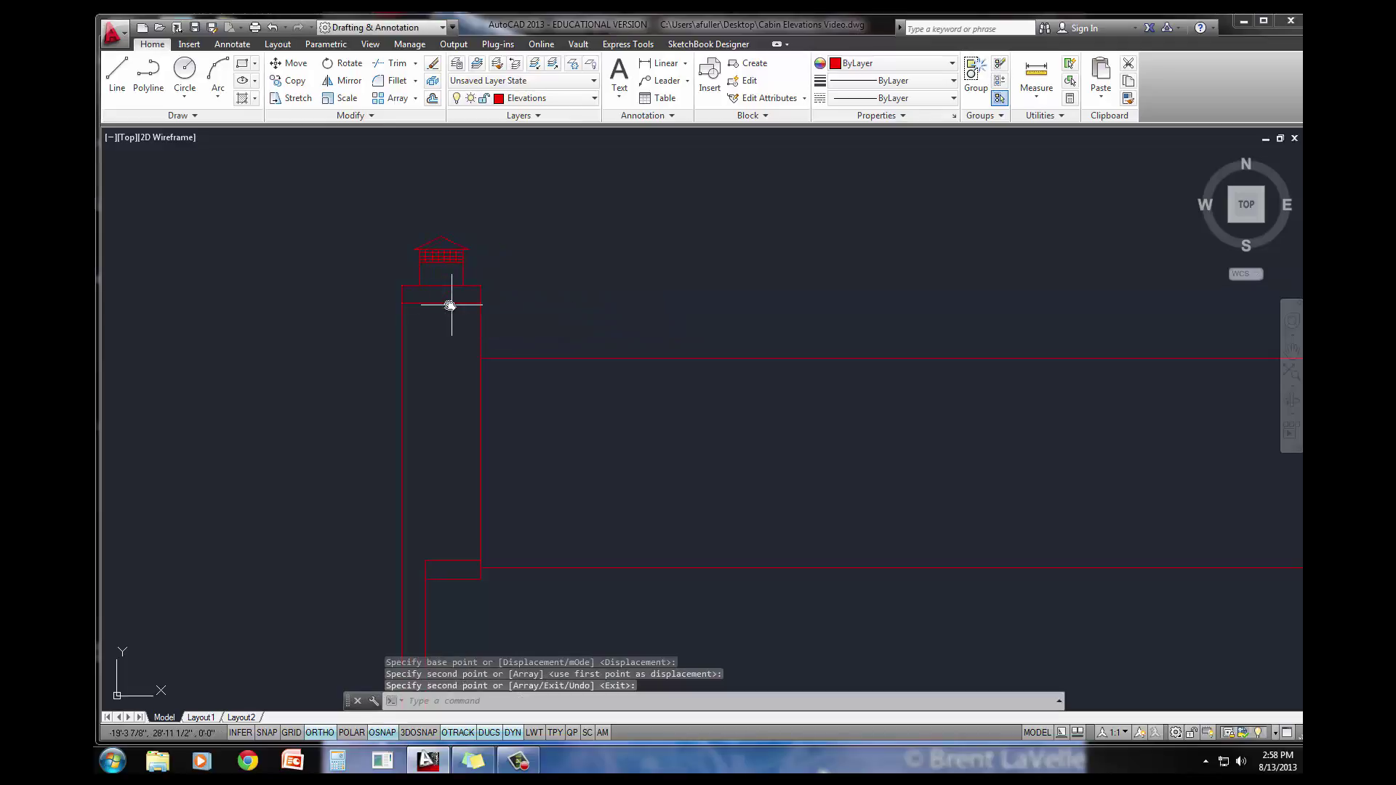
- Offset the chimney's two vertical edges 4" inward
{"action": "scroll", "coordinate": [449, 306], "scroll_direction": "down", "scroll_amount": 2}
{"action": "type", "text": "o"}
{"action": "key", "text": "Return"}
{"action": "type", "text": "4"}
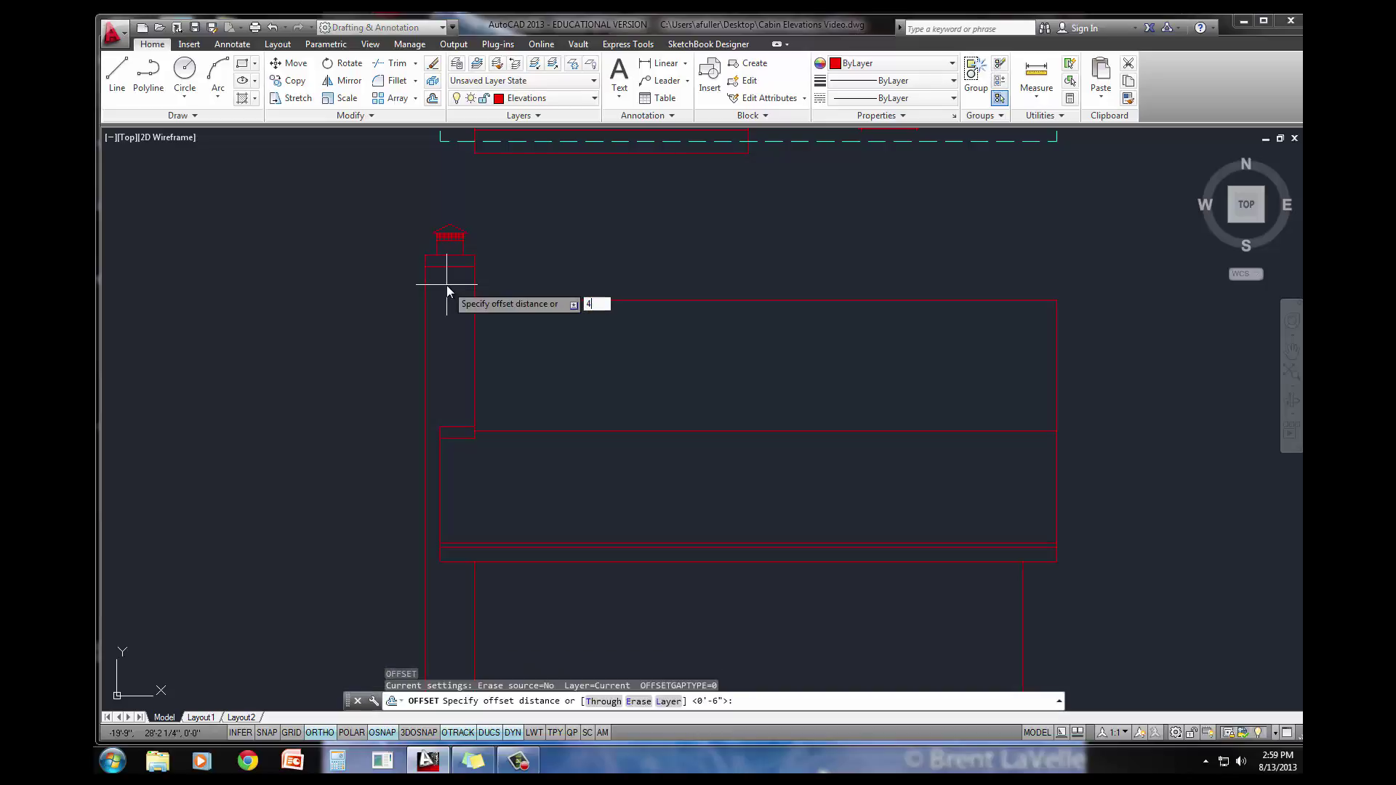
{"action": "key", "text": "Return"}
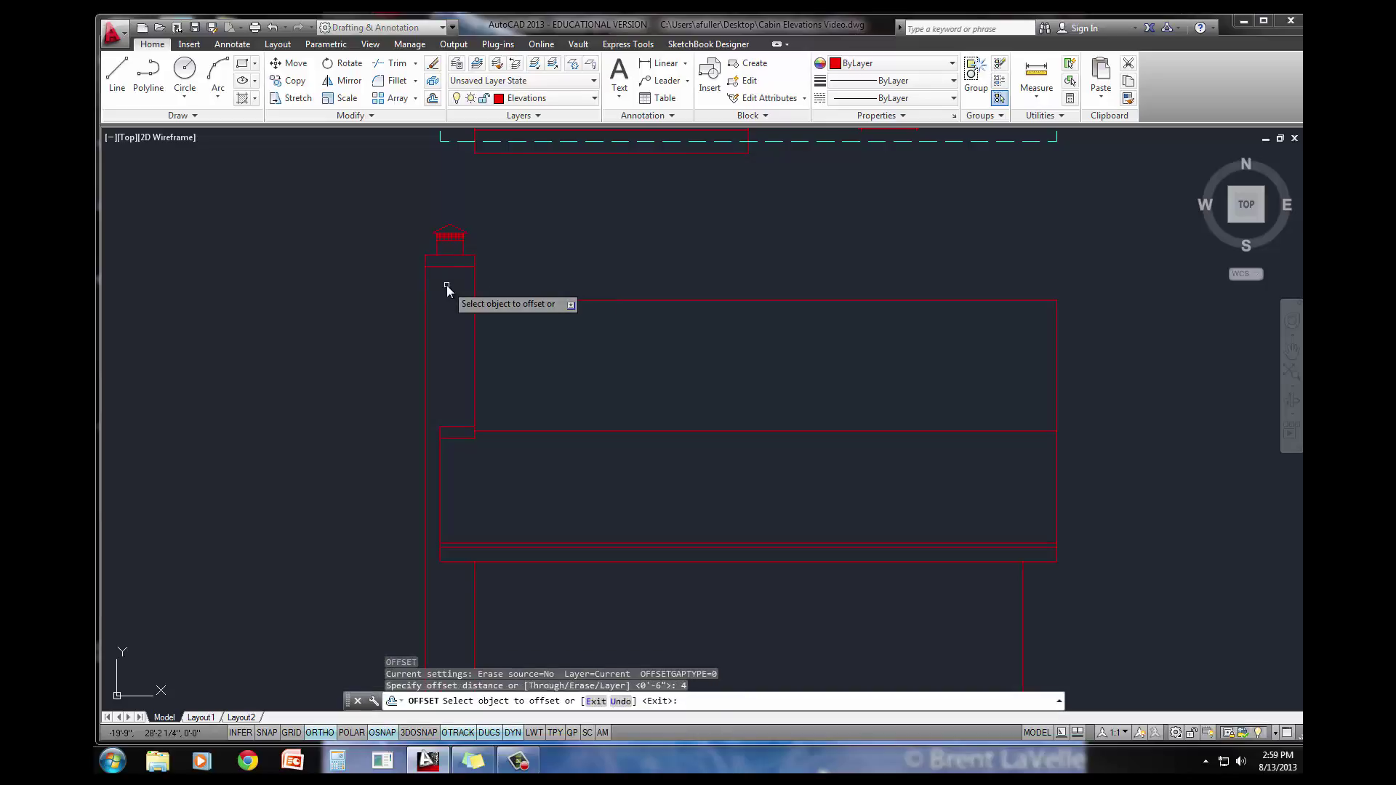
{"action": "left_click", "coordinate": [476, 332]}
{"action": "left_click", "coordinate": [460, 332]}
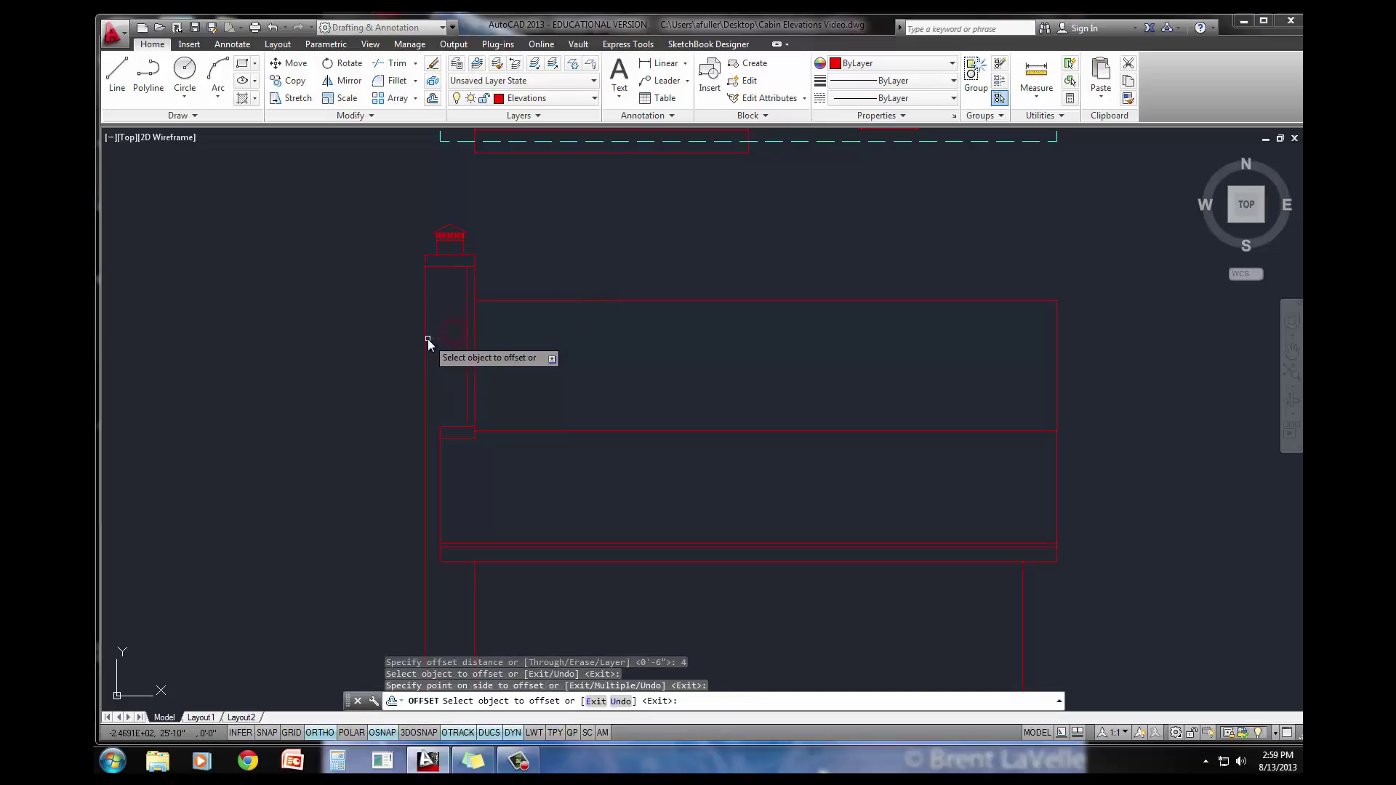
{"action": "left_click", "coordinate": [425, 339]}
{"action": "left_click", "coordinate": [441, 338]}
{"action": "middle_click_drag", "start_coordinate": [477, 403], "coordinate": [483, 299]}
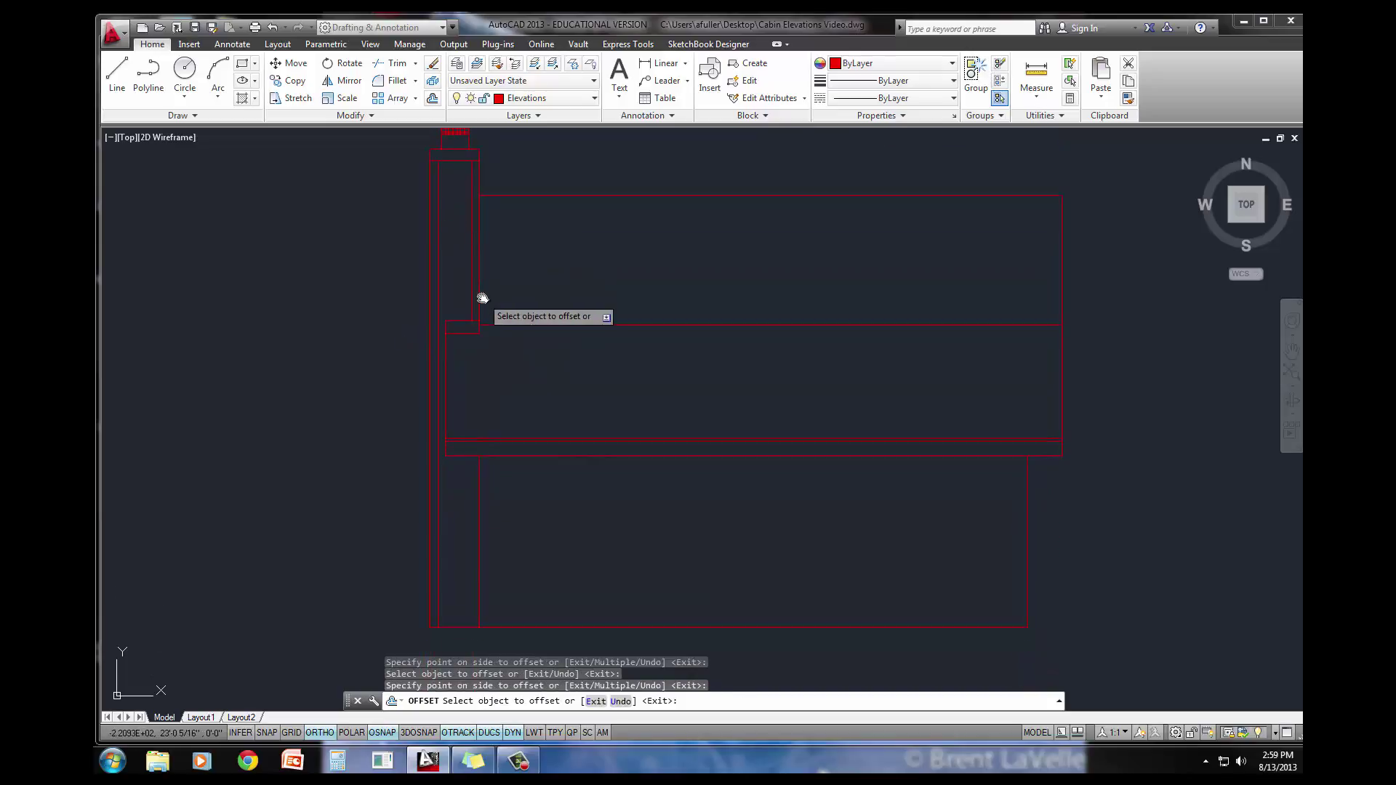
{"action": "key", "text": "Return"}
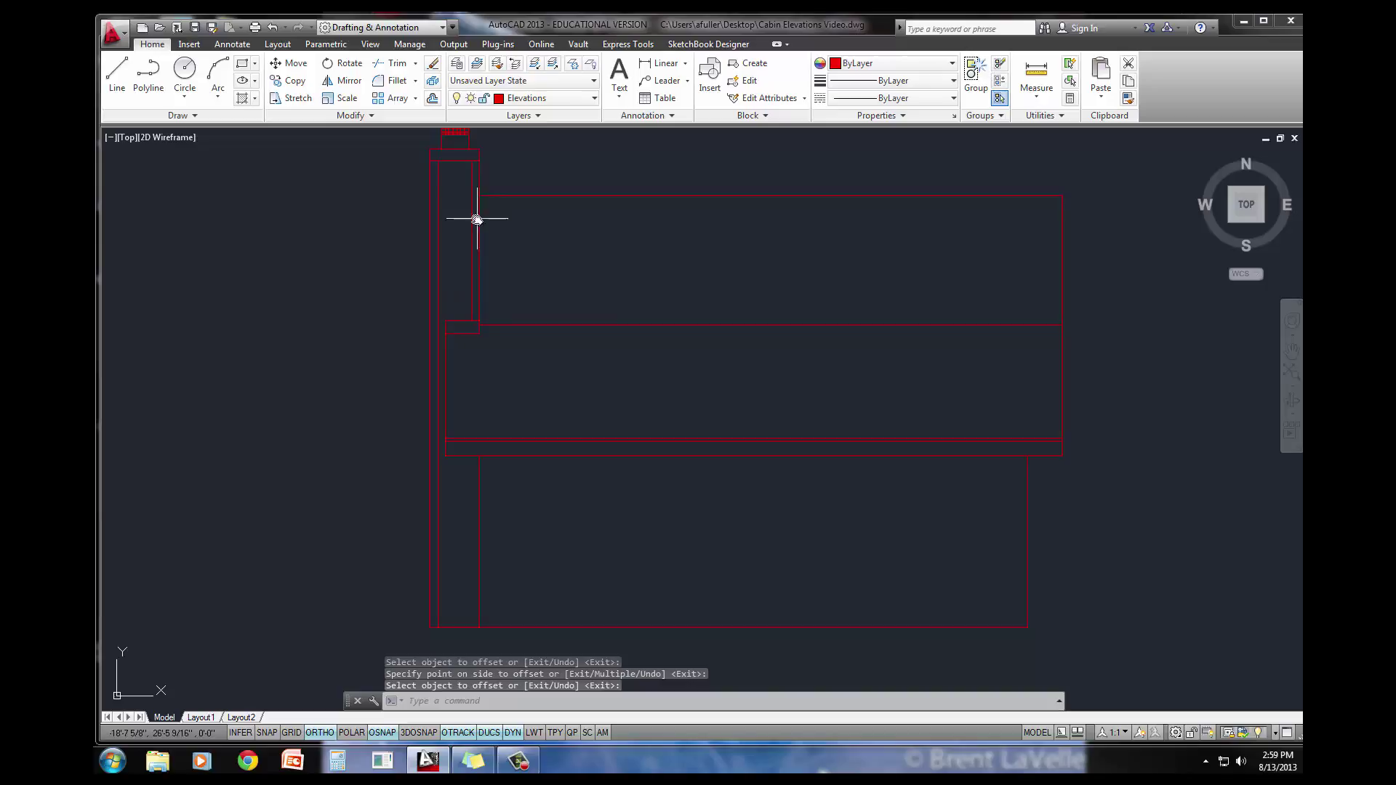
- Examine the finished side elevation's chimney to compare its cap with the new chimney
{"action": "middle_click_drag", "start_coordinate": [449, 216], "coordinate": [458, 224]}
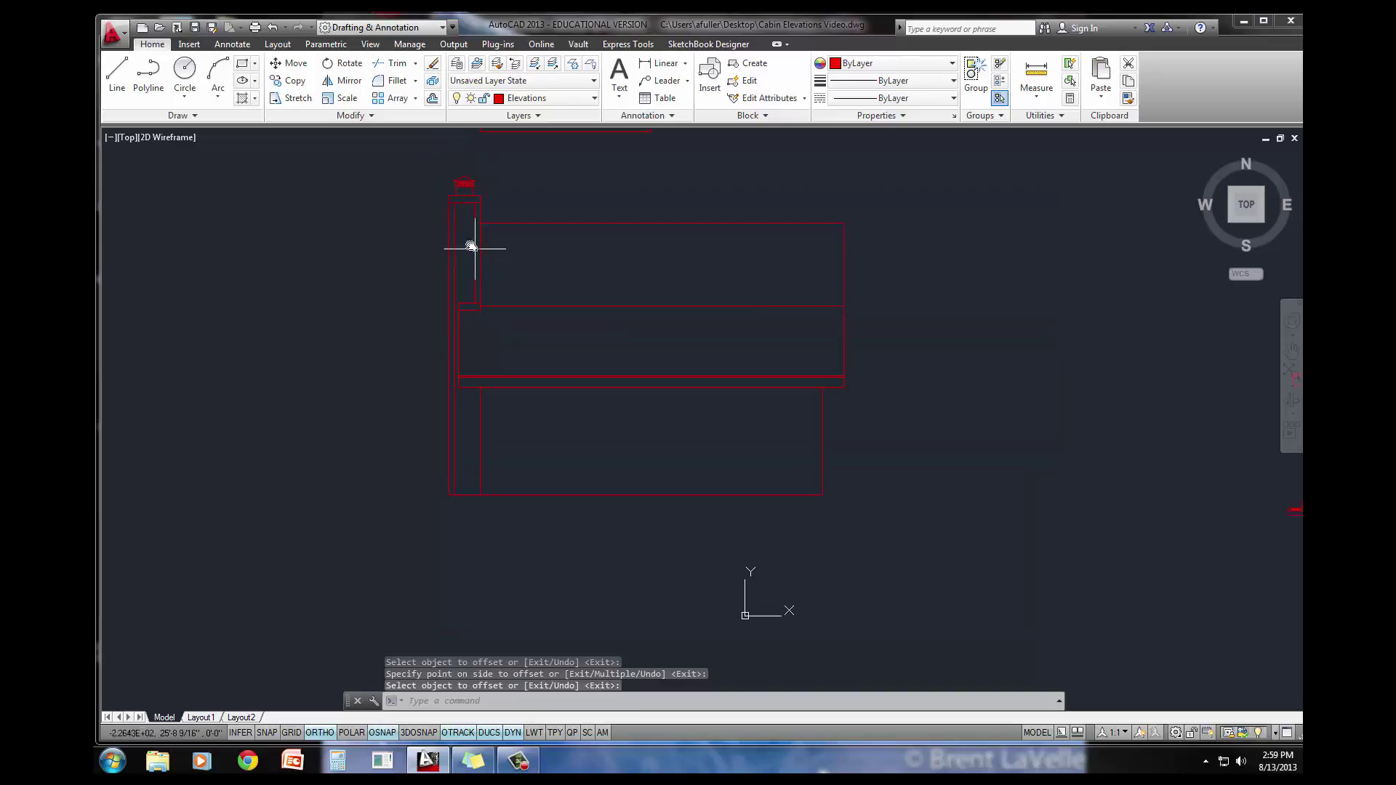
{"action": "scroll", "coordinate": [343, 259], "scroll_direction": "down", "scroll_amount": 5}
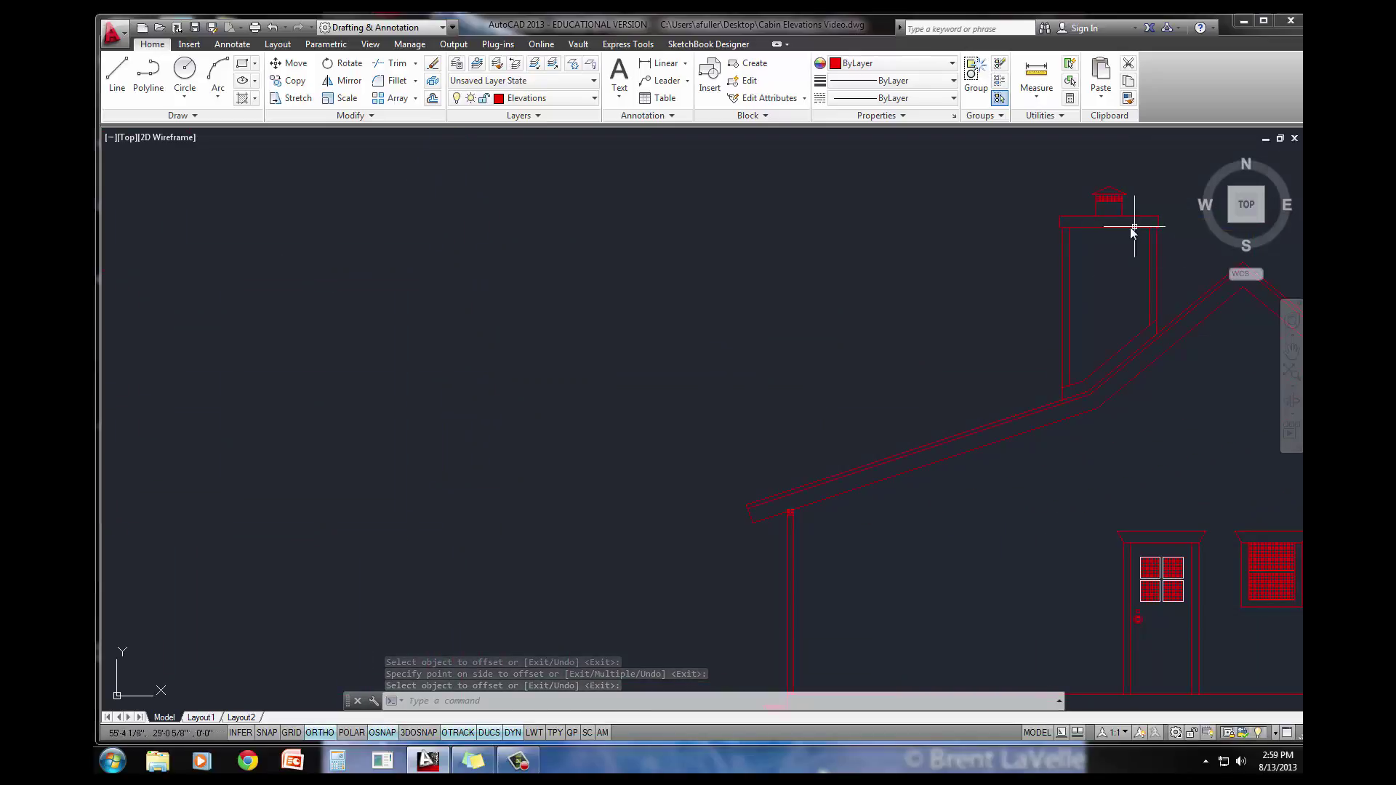
{"action": "scroll", "coordinate": [1083, 218], "scroll_direction": "up", "scroll_amount": 3}
{"action": "middle_click_drag", "start_coordinate": [1051, 223], "coordinate": [365, 336]}
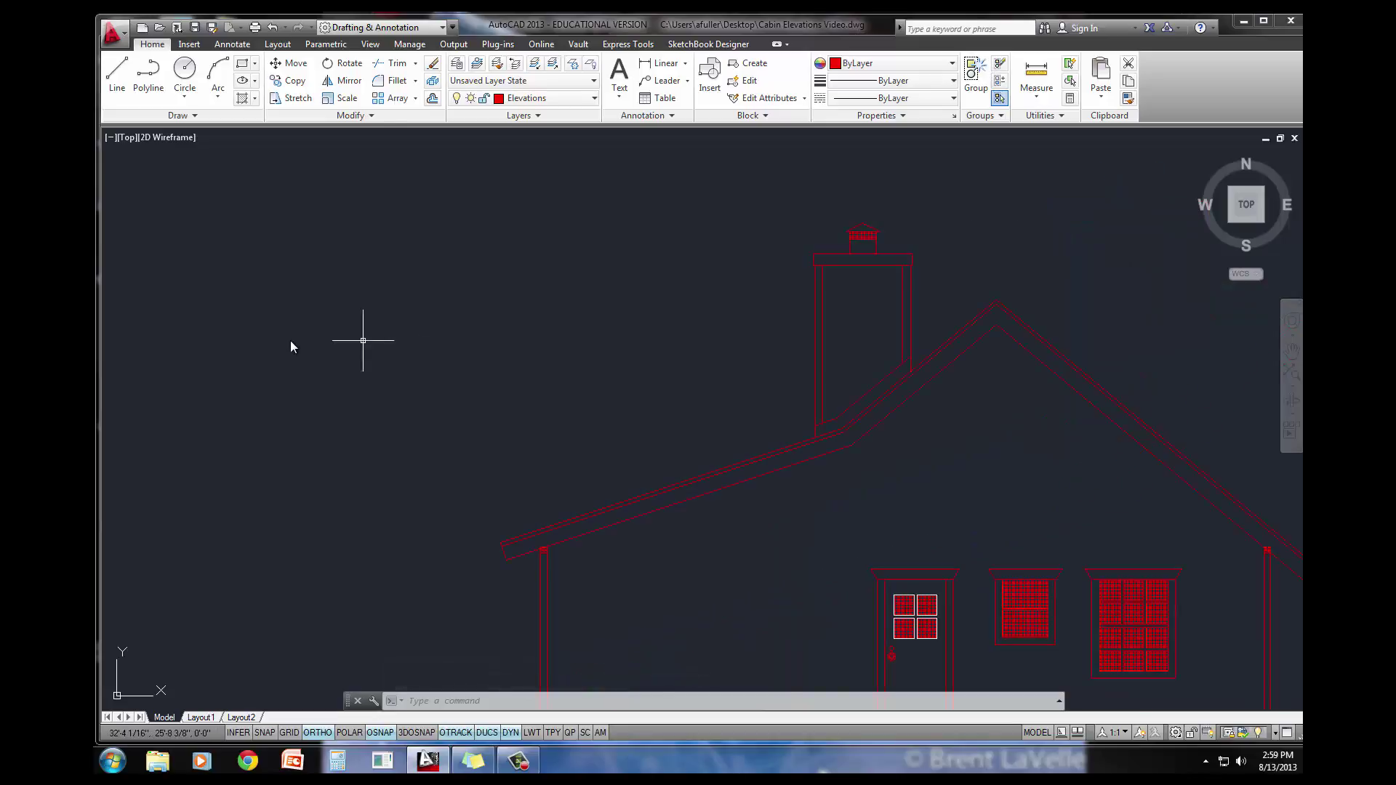
{"action": "scroll", "coordinate": [599, 343], "scroll_direction": "down", "scroll_amount": 2}
{"action": "scroll", "coordinate": [545, 358], "scroll_direction": "up", "scroll_amount": 3}
{"action": "middle_click_drag", "start_coordinate": [545, 359], "coordinate": [300, 334]}
{"action": "scroll", "coordinate": [299, 334], "scroll_direction": "up", "scroll_amount": 3}
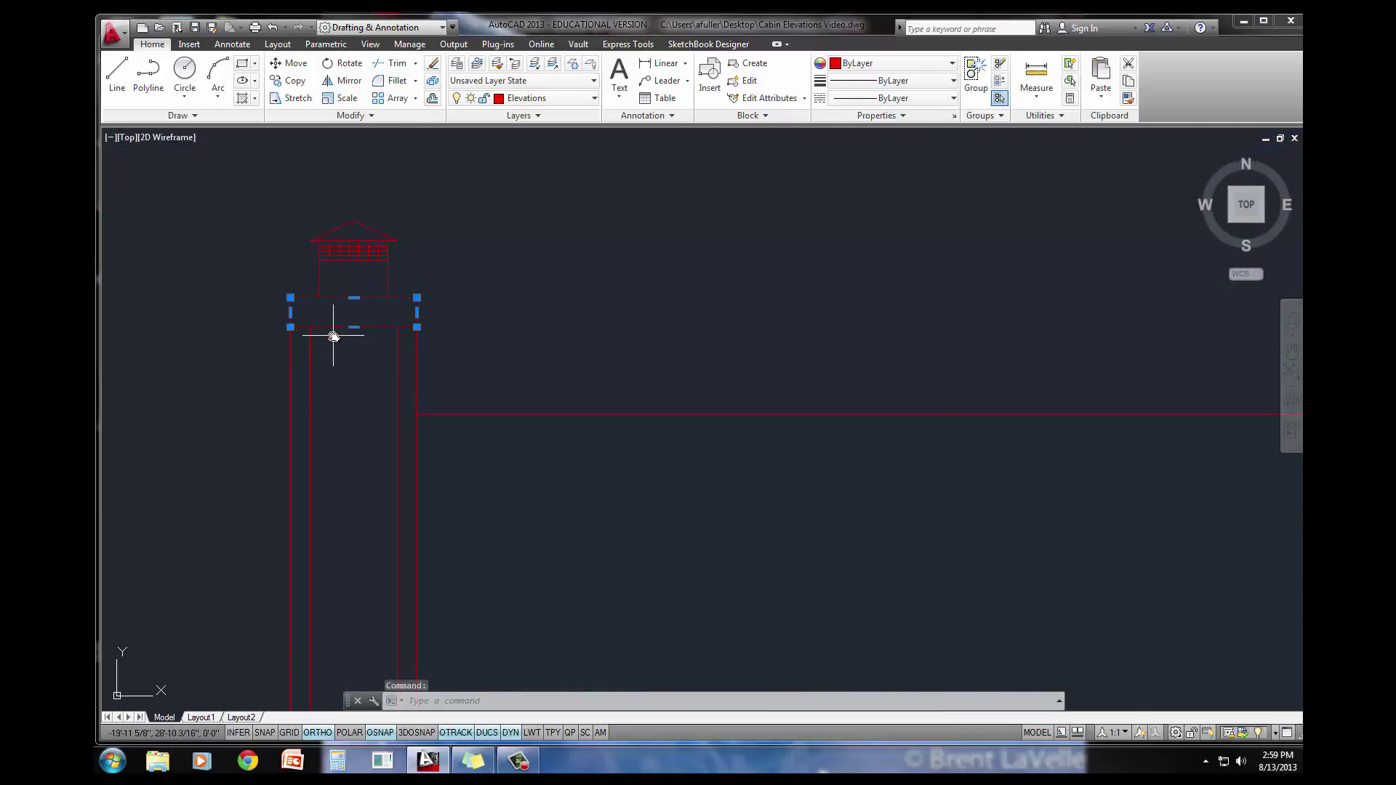
- Explode the new chimney cap rectangle and offset its two vertical sides 1" outward
{"action": "type", "text": "o"}
{"action": "key", "text": "Return"}
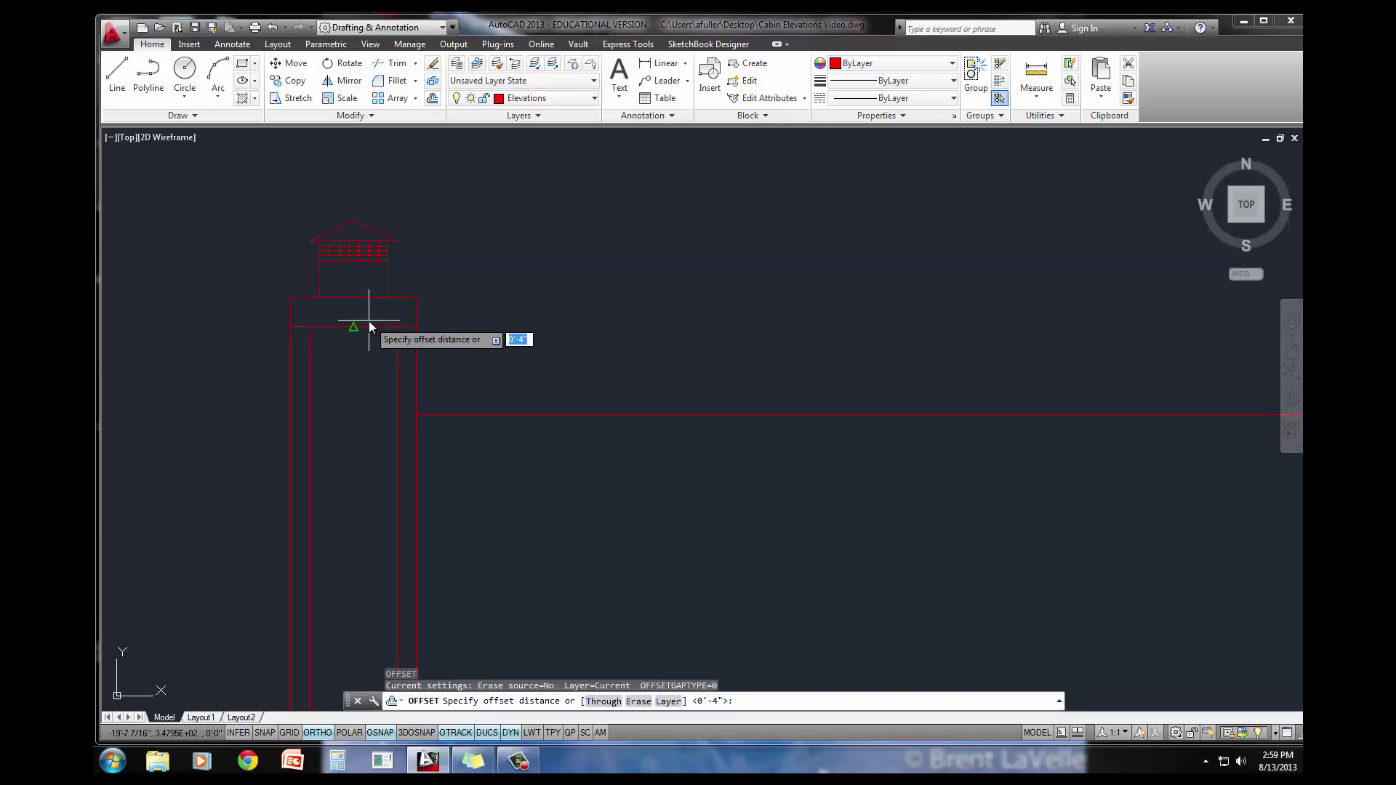
{"action": "type", "text": "1"}
{"action": "key", "text": "Return"}
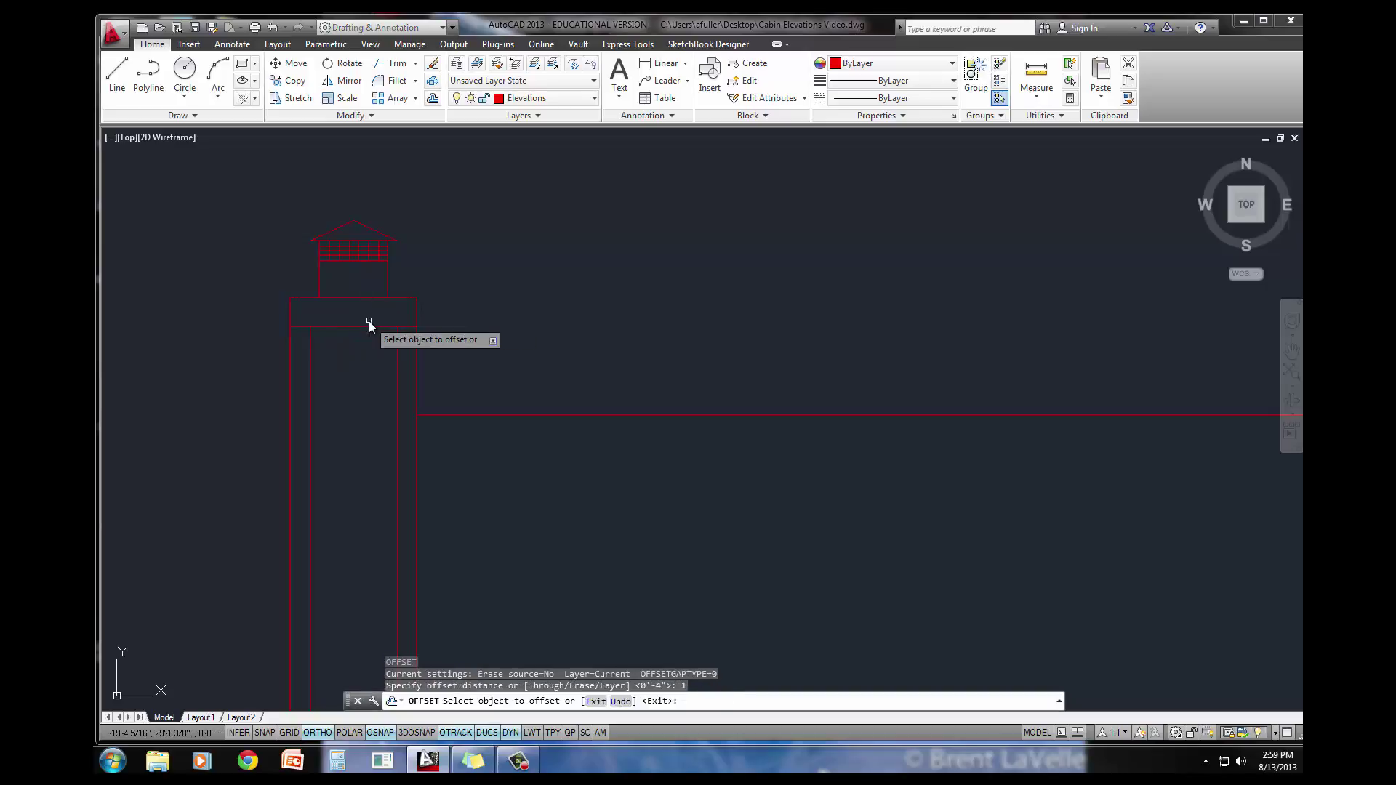
{"action": "left_click", "coordinate": [416, 316]}
{"action": "left_click", "coordinate": [421, 315]}
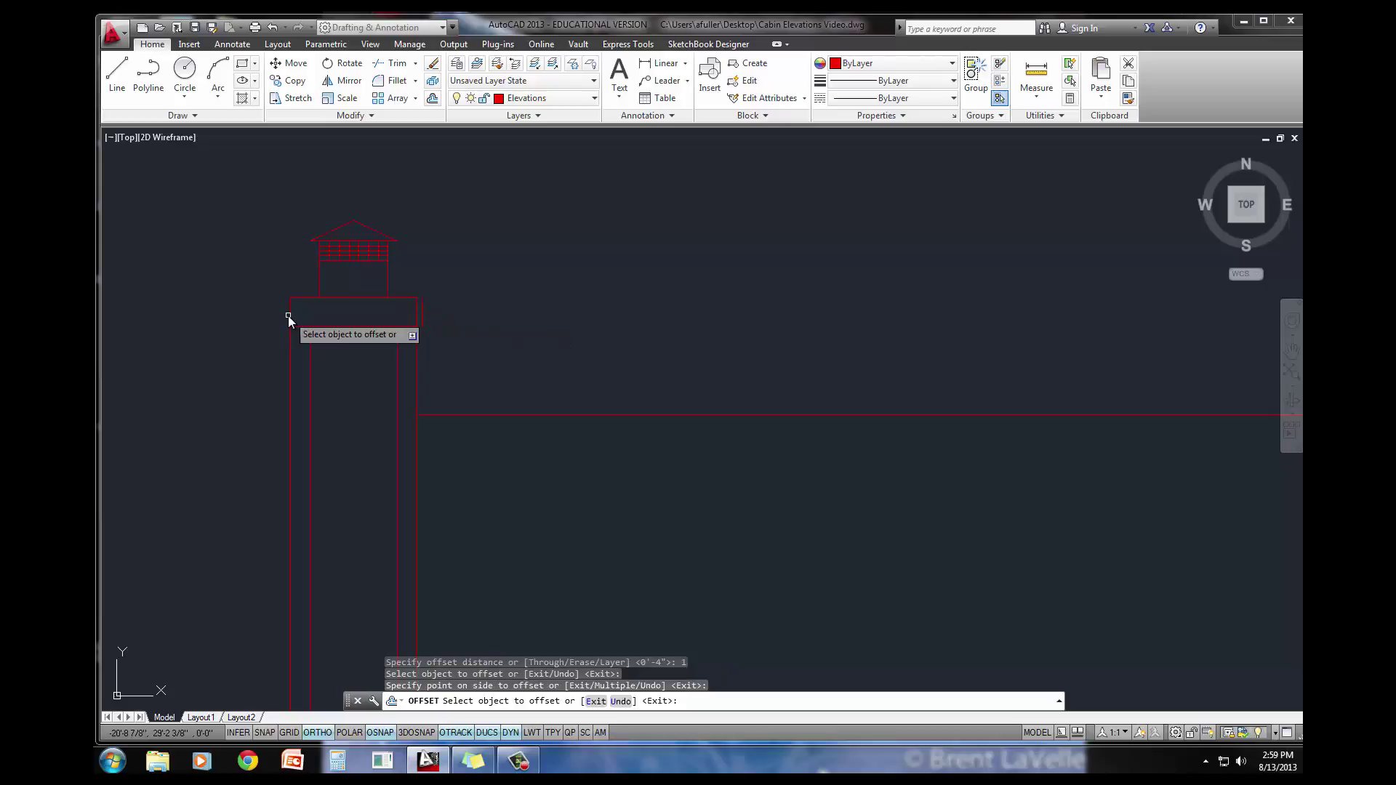
{"action": "left_click", "coordinate": [290, 316]}
{"action": "left_click", "coordinate": [268, 316]}
{"action": "key", "text": "Return"}
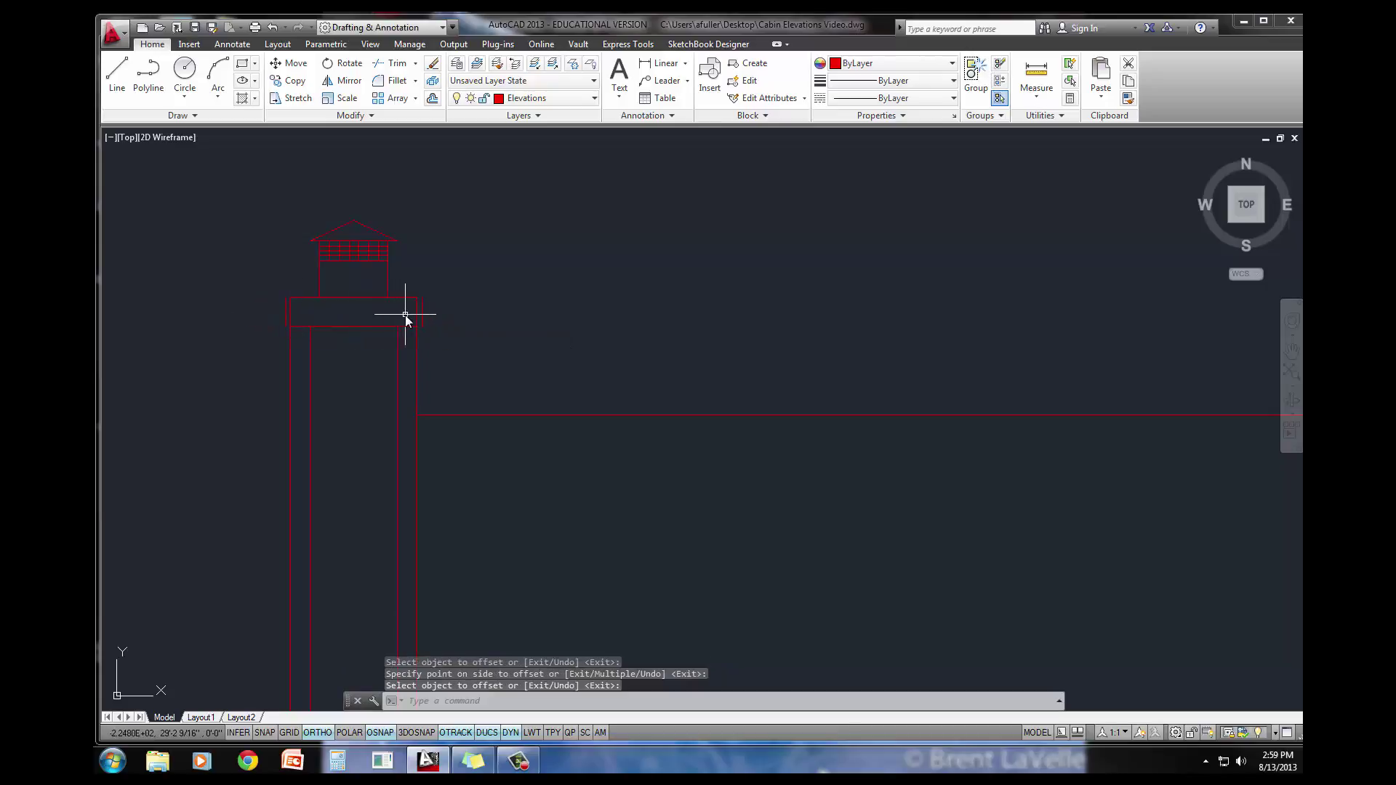
- Delete the chimney cap's two original vertical sides, keeping the outer offset ones
{"action": "left_click", "coordinate": [417, 316]}
{"action": "left_click", "coordinate": [290, 314]}
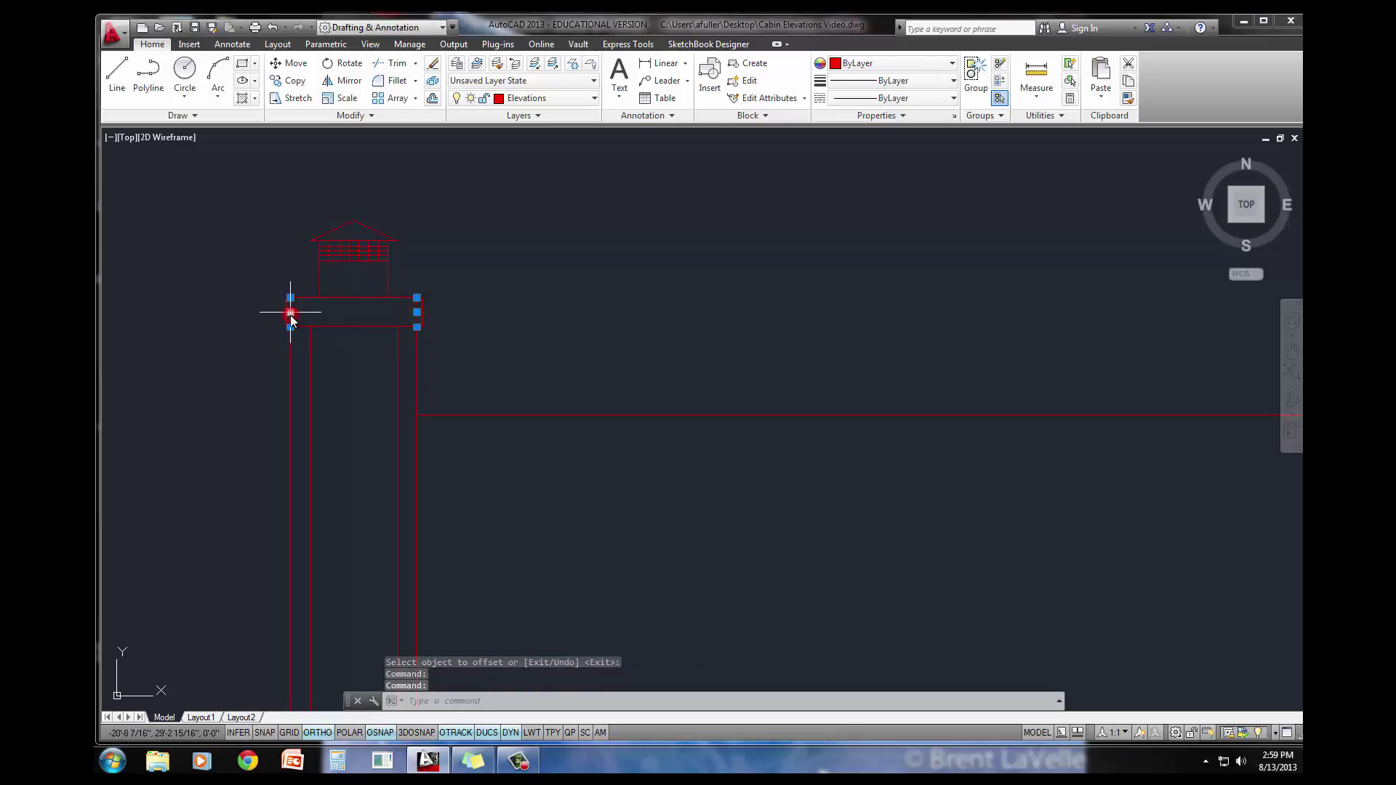
{"action": "key", "text": "Delete"}
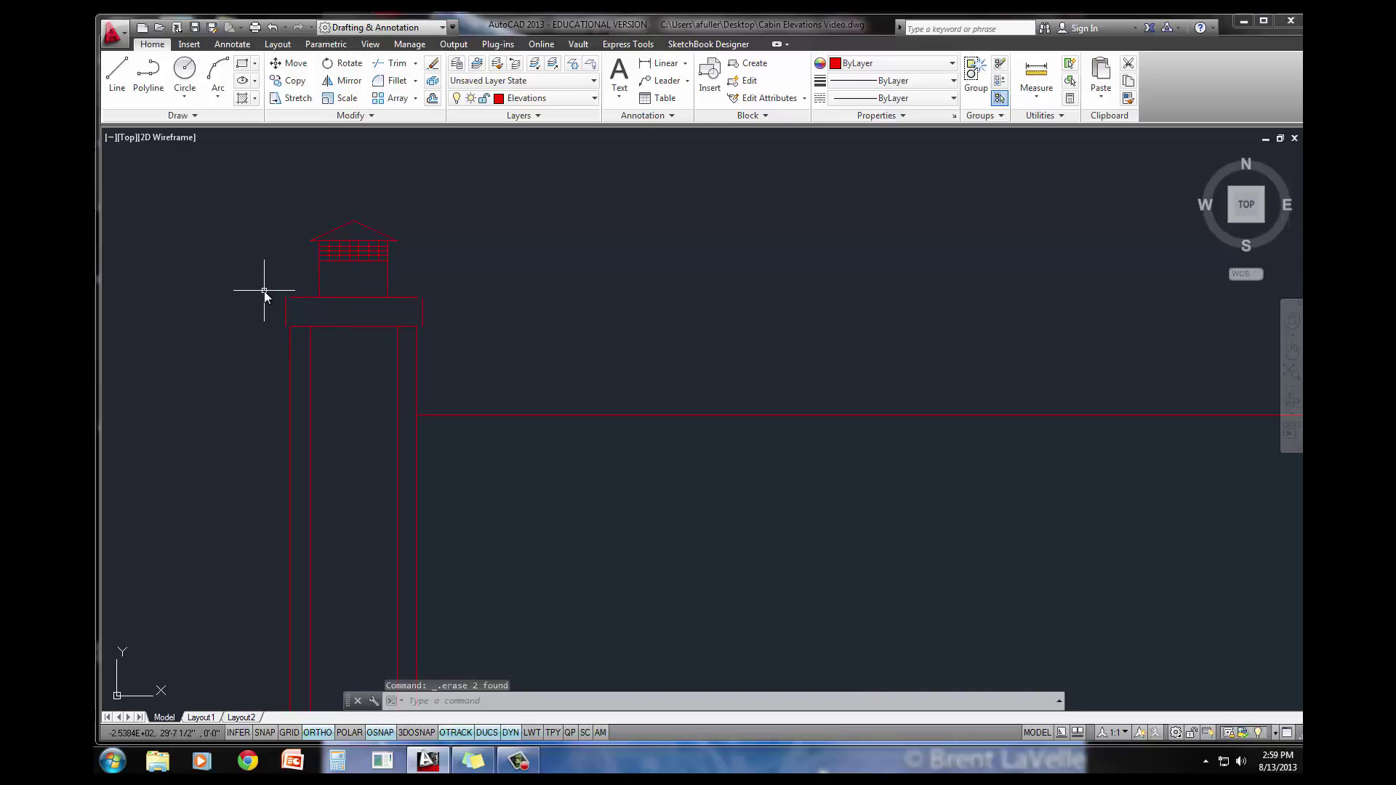
- Fillet the cap's top and bottom edges to the outer vertical sides at all four corners with a zero radius, using the Multiple option
{"action": "type", "text": "f"}
{"action": "key", "text": "Return"}
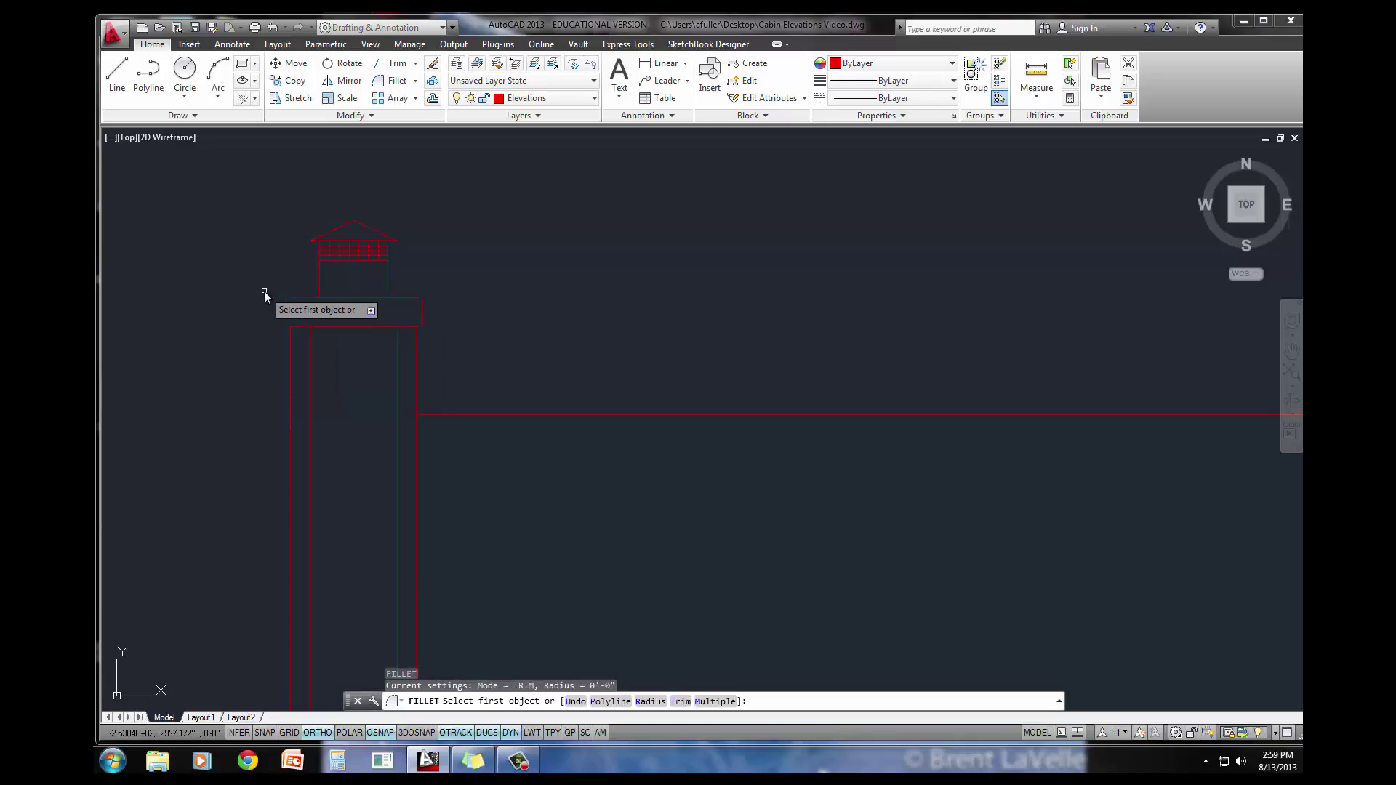
{"action": "type", "text": "m"}
{"action": "key", "text": "Return"}
{"action": "left_click", "coordinate": [285, 297]}
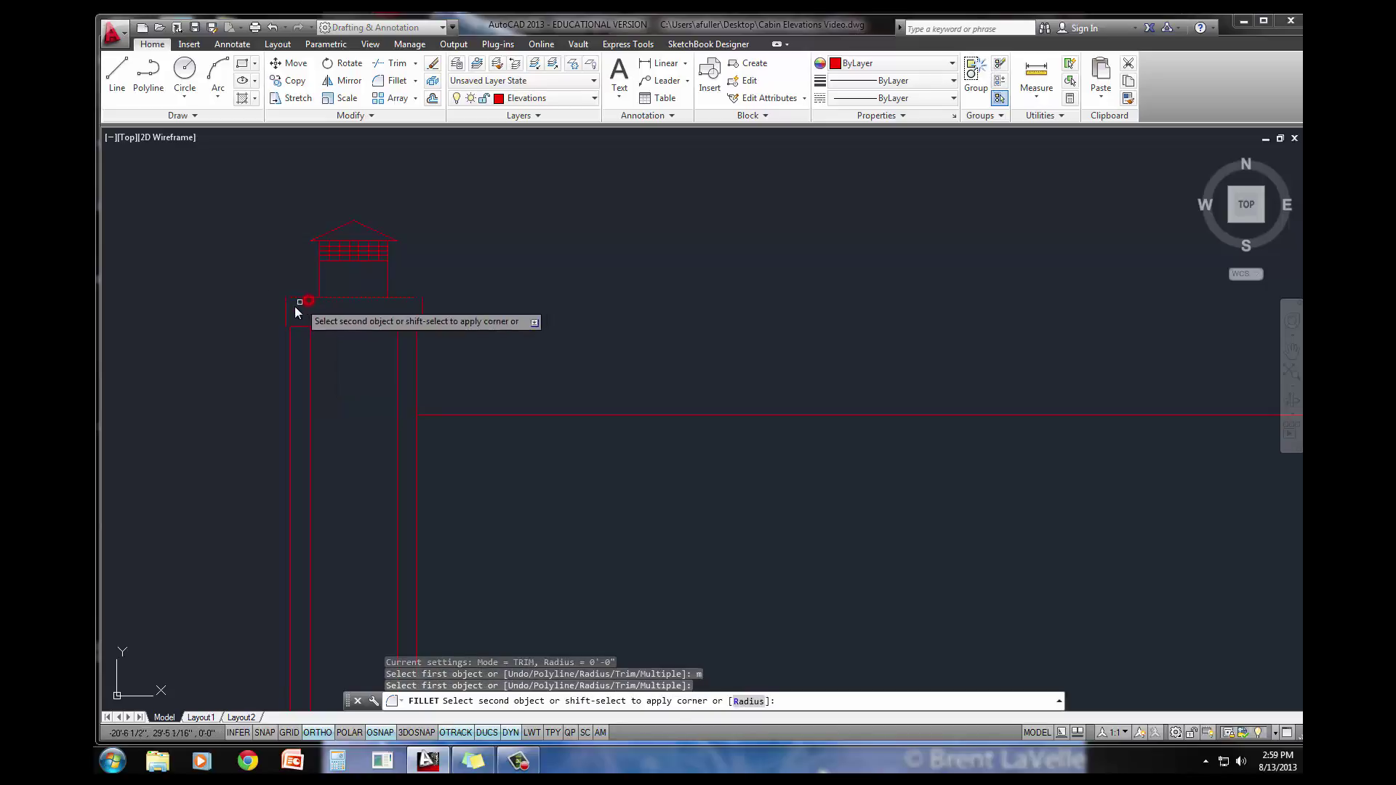
{"action": "left_click", "coordinate": [286, 308]}
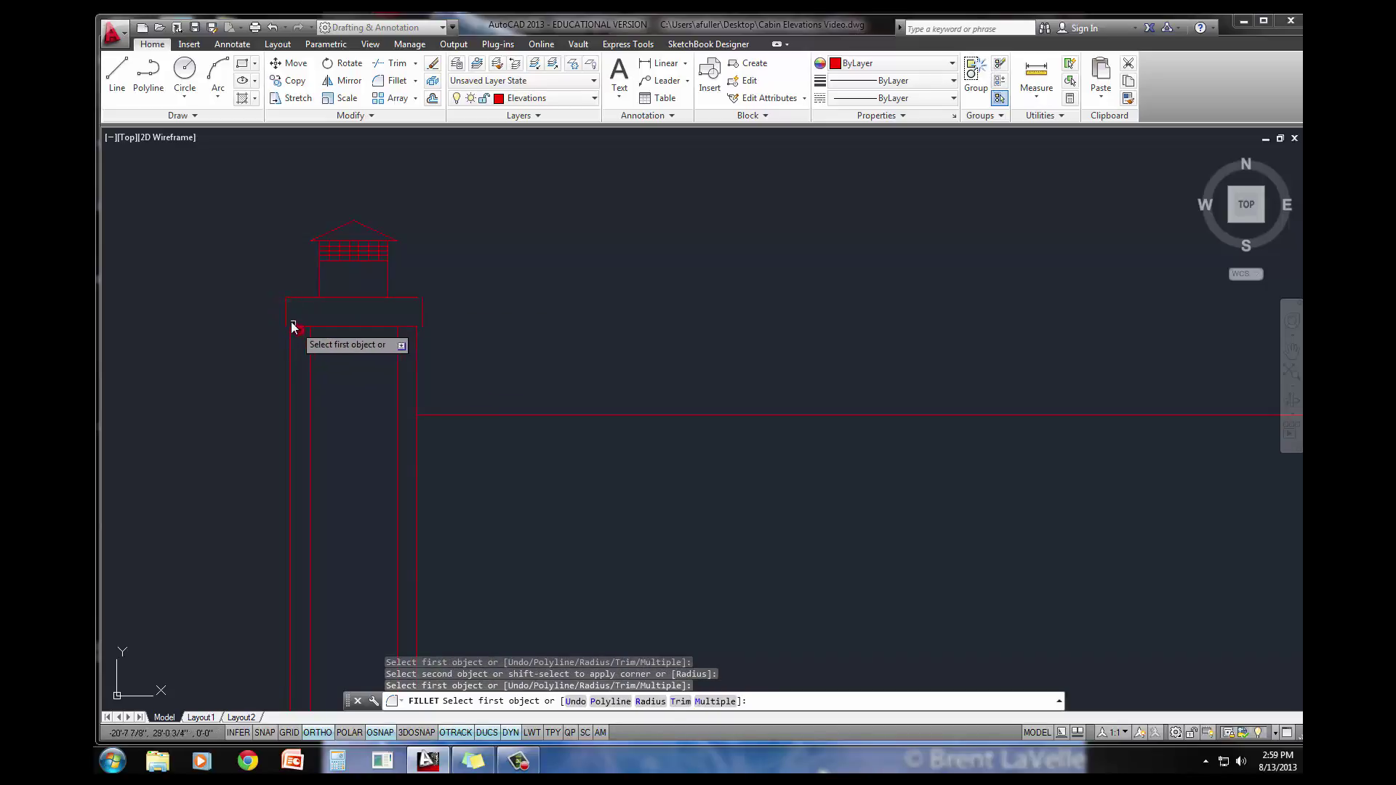
{"action": "left_click", "coordinate": [286, 317]}
{"action": "left_click", "coordinate": [293, 326]}
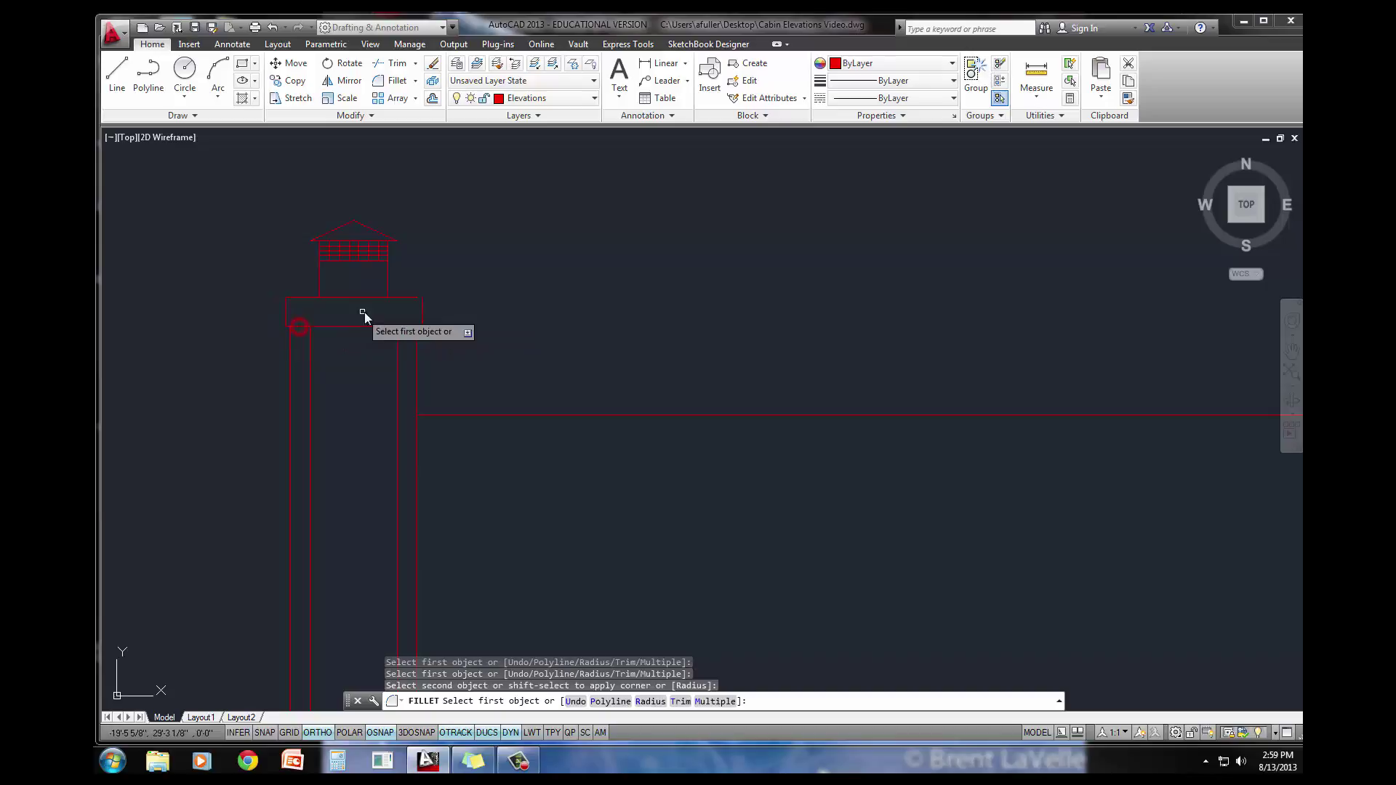
{"action": "left_click", "coordinate": [416, 297]}
{"action": "left_click", "coordinate": [422, 307]}
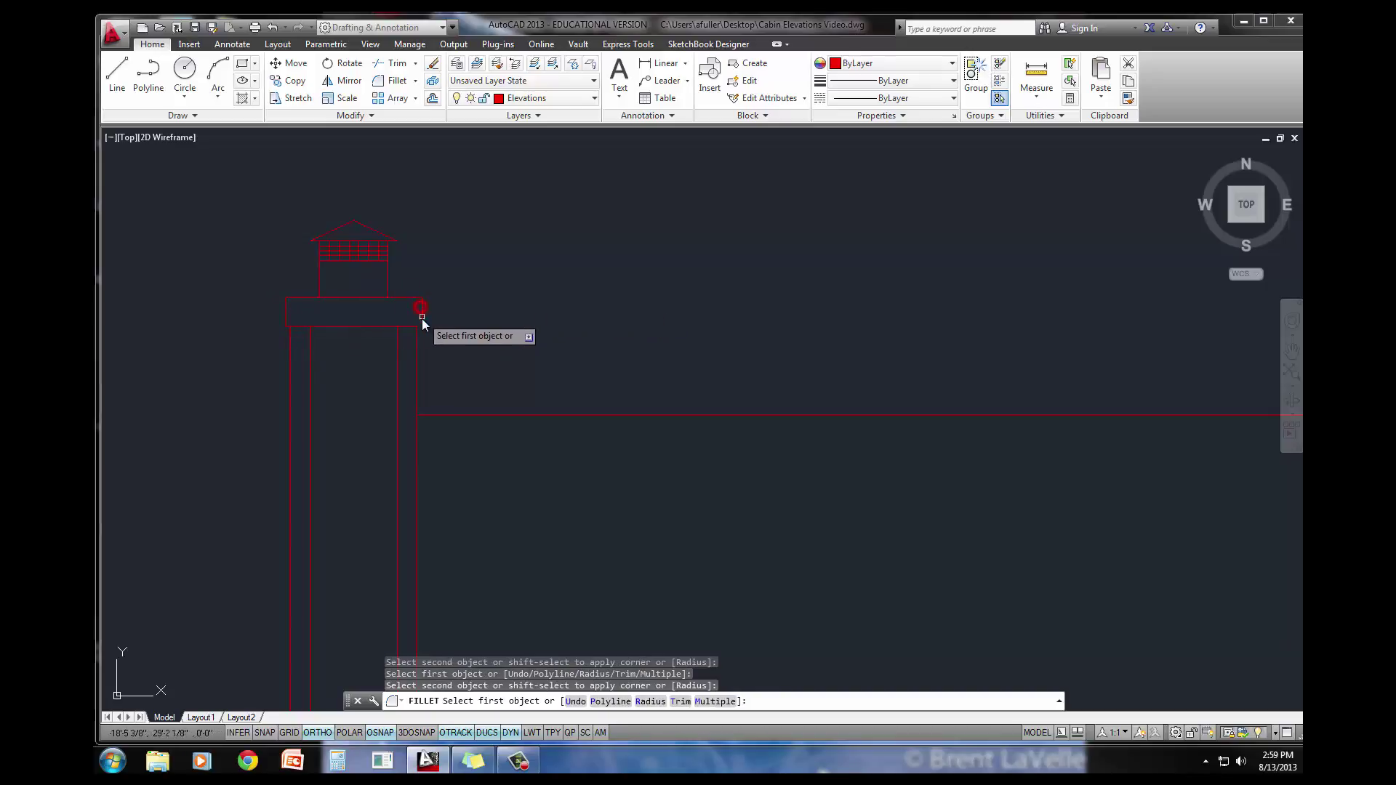
{"action": "left_click", "coordinate": [421, 318]}
{"action": "left_click", "coordinate": [409, 324]}
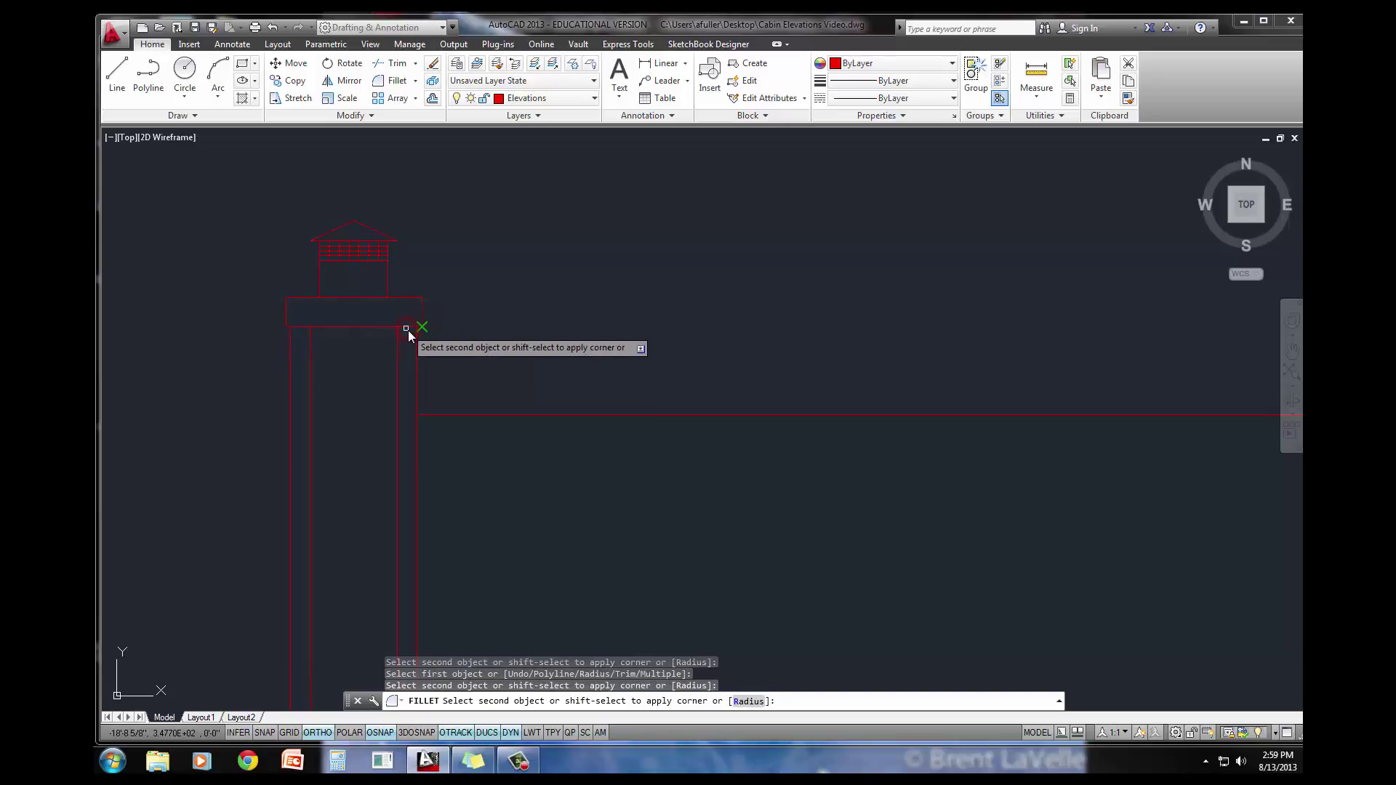
{"action": "left_click", "coordinate": [408, 331]}
{"action": "key", "text": "Return"}
{"action": "scroll", "coordinate": [533, 343], "scroll_direction": "down", "scroll_amount": 3}
{"action": "middle_click_drag", "start_coordinate": [565, 353], "coordinate": [493, 277]}
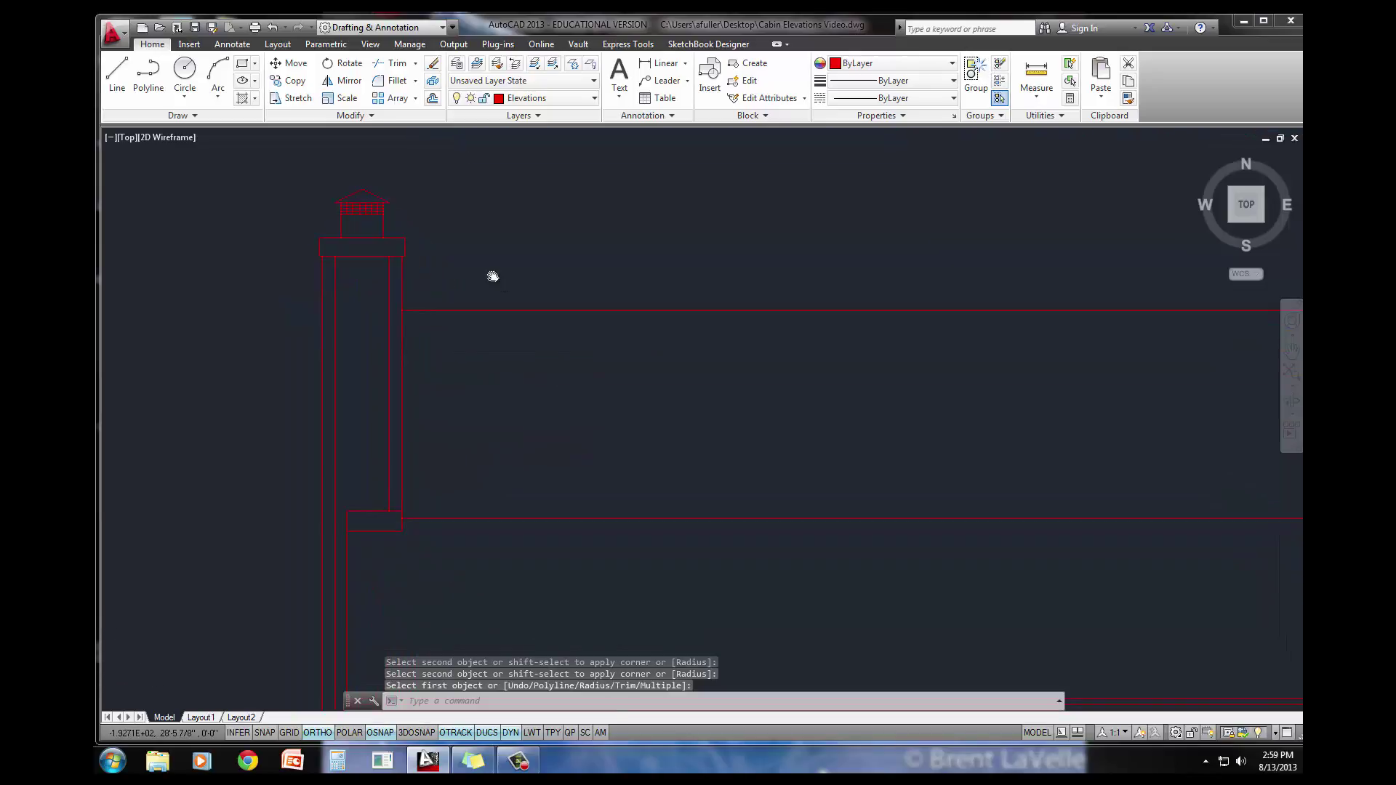